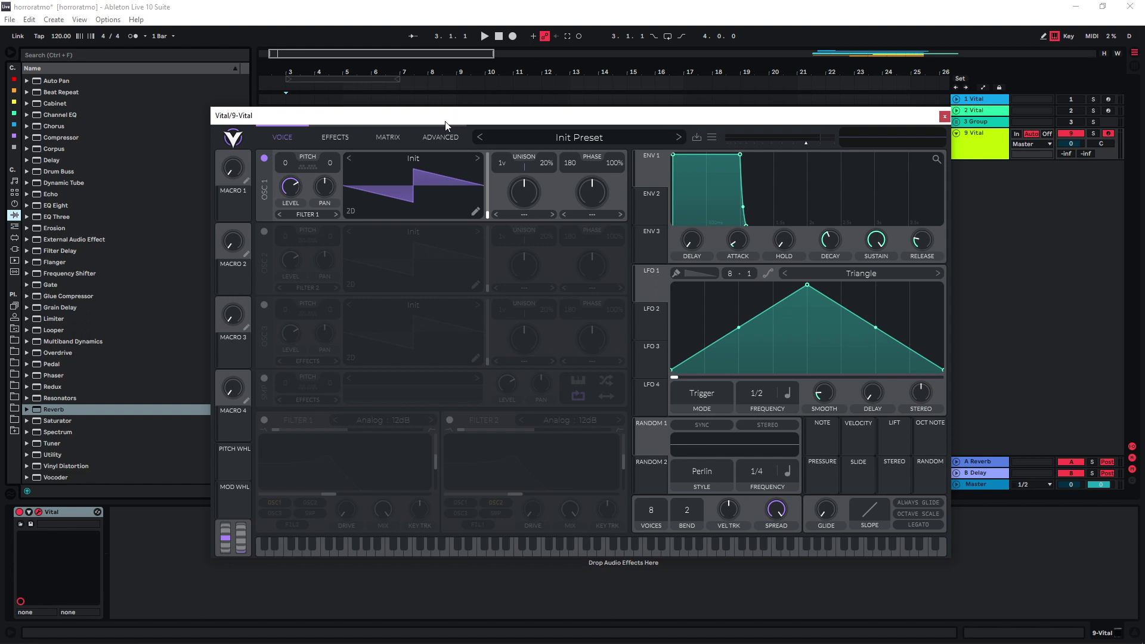
# Step: Load the Basic Shapes sine on oscillator 1, and enable oscillator 2 with the same wavetable, 3 unison voices and 14% detune
pyautogui.click(428, 158)
pyautogui.click(562, 193)
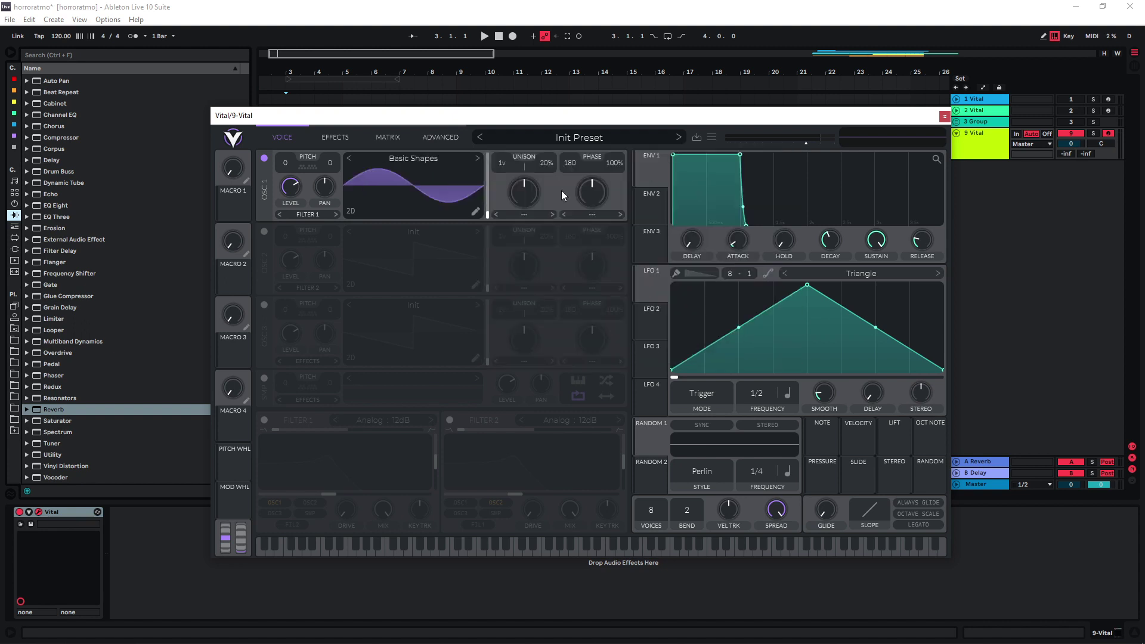
pyautogui.click(264, 231)
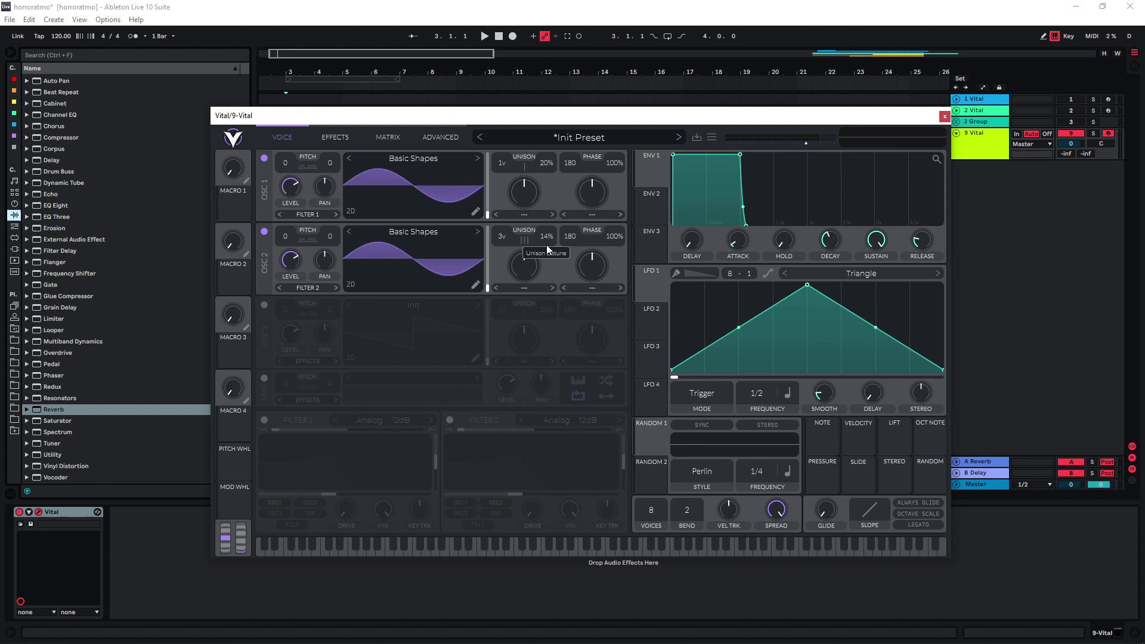
# Step: Enable the chorus effect with frequency 32/1, about 85.6% feedback and full mix, and turn on the multiband compressor
pyautogui.click(345, 143)
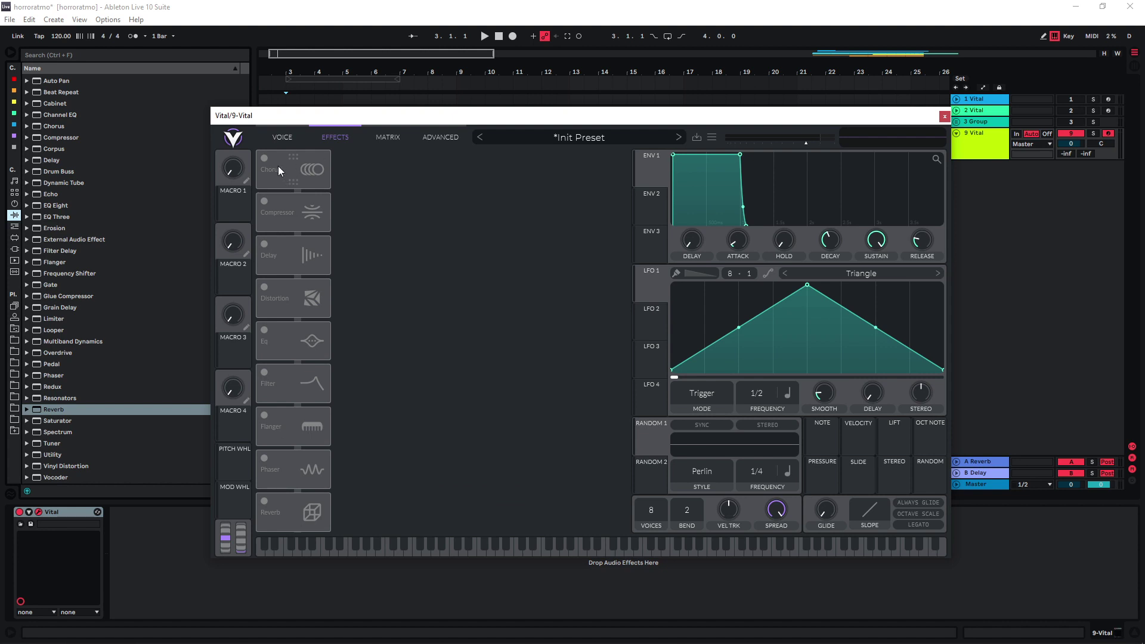
pyautogui.click(264, 159)
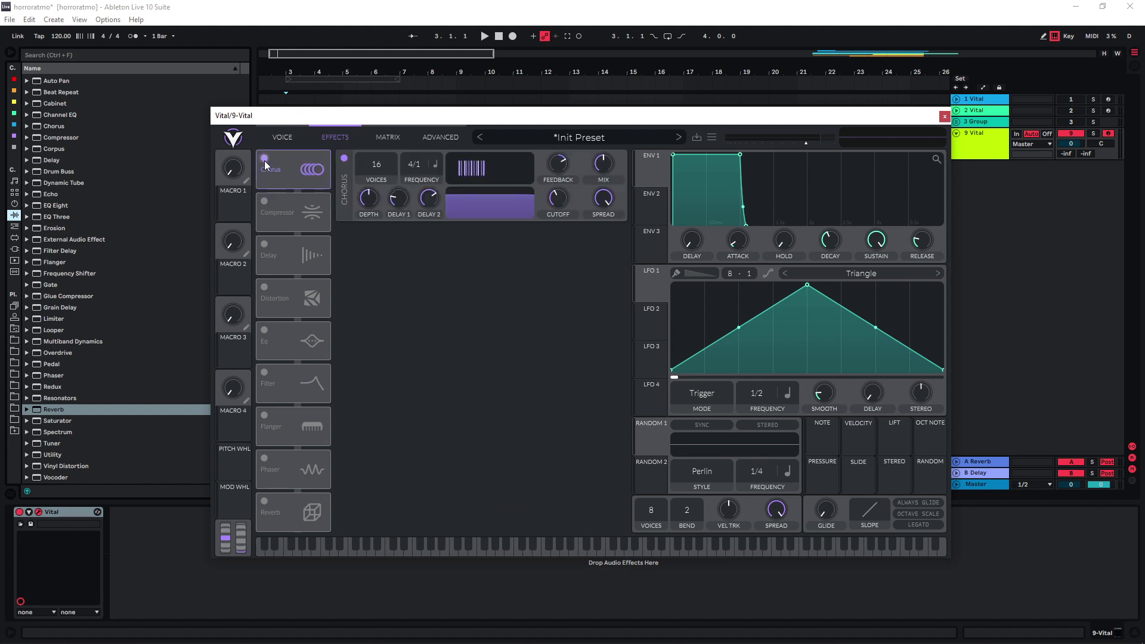
pyautogui.moveTo(417, 166); pyautogui.dragTo(415, 224)
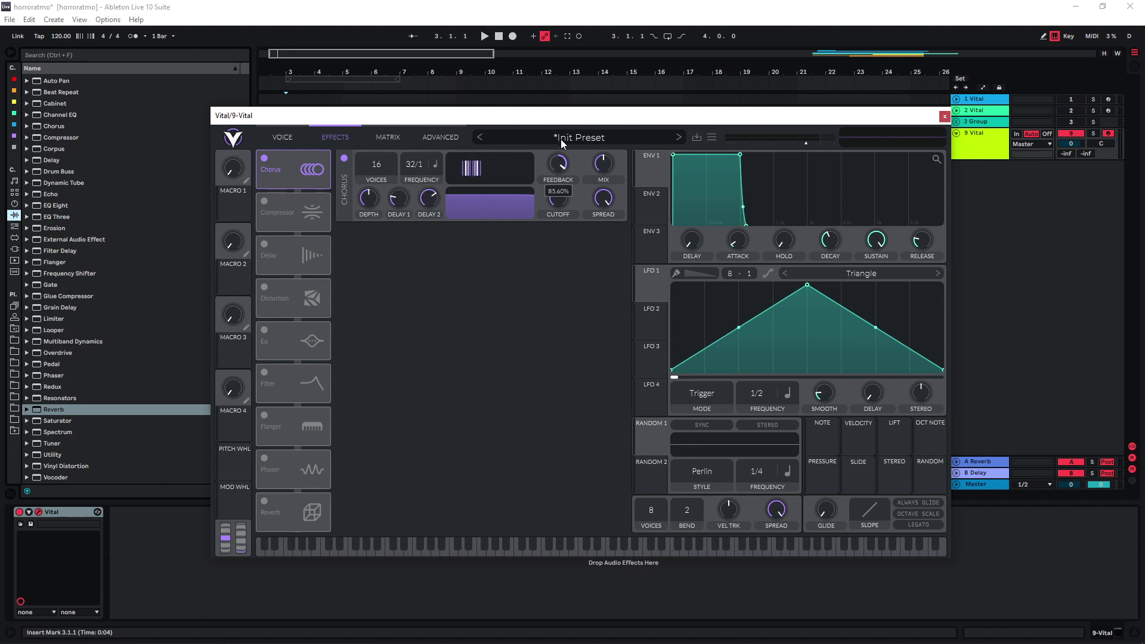
pyautogui.moveTo(557, 168)
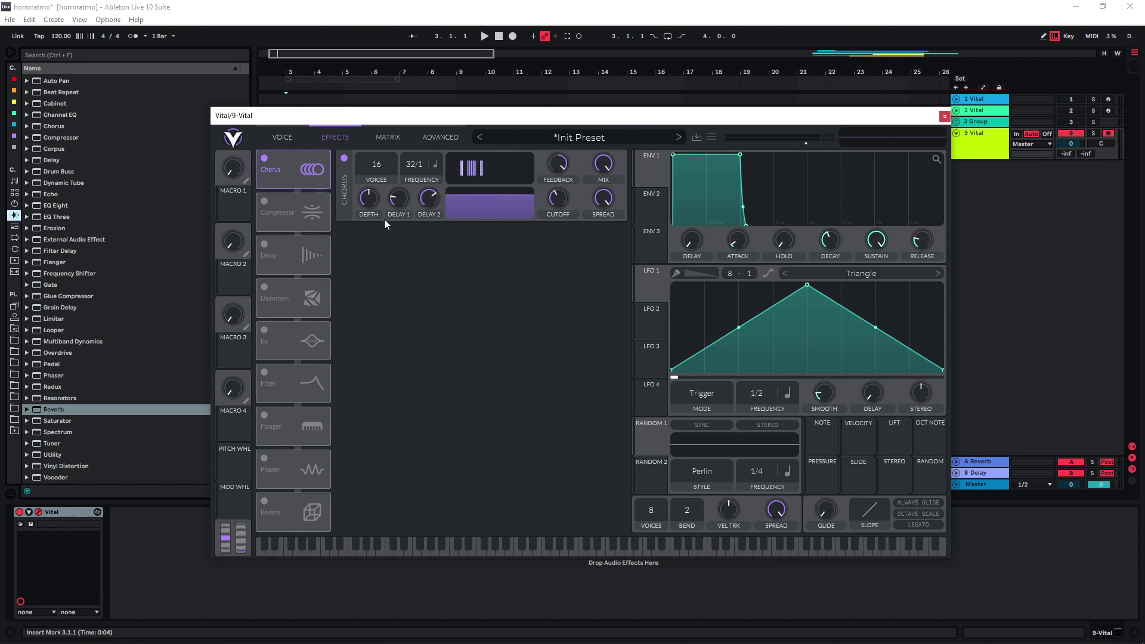
pyautogui.click(263, 201)
pyautogui.moveTo(431, 121)
pyautogui.mouseDown()
pyautogui.moveTo(416, 114)
pyautogui.moveTo(444, 130)
pyautogui.mouseUp()
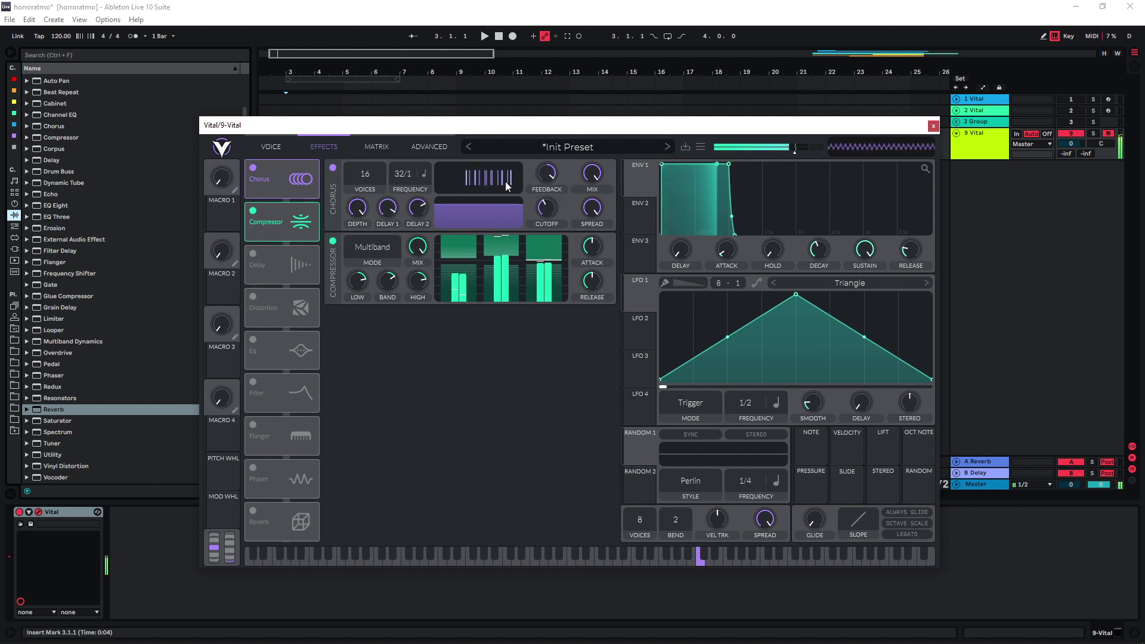
# Step: Enable the reverb with its mix at 100% and pull its high shelf down to cut the high frequencies
pyautogui.click(254, 512)
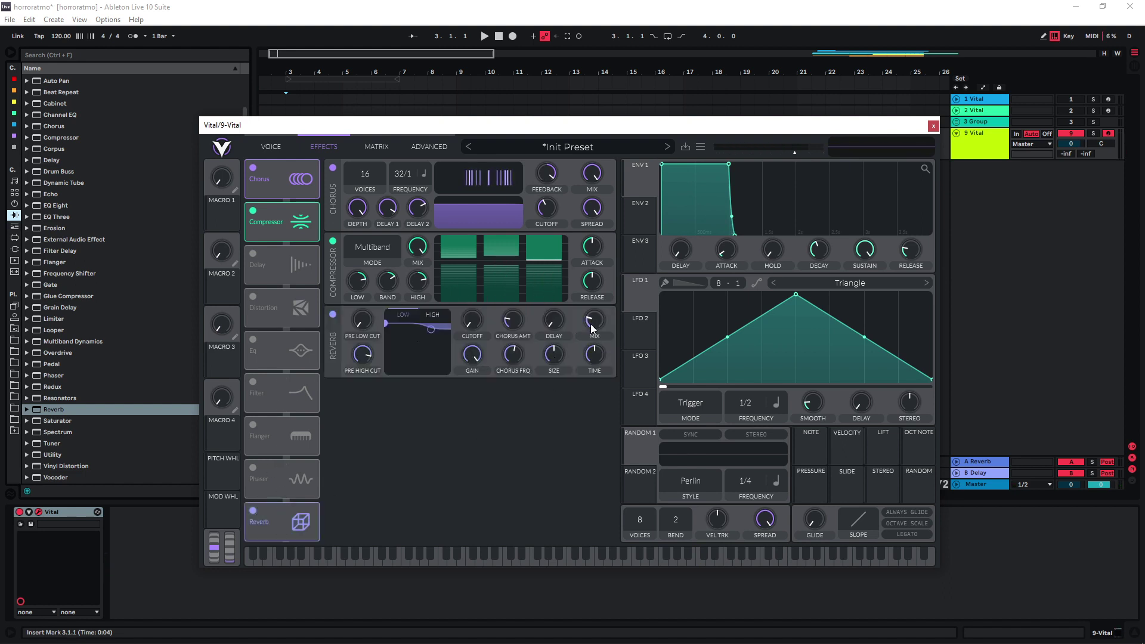
pyautogui.moveTo(593, 327); pyautogui.dragTo(597, 321)
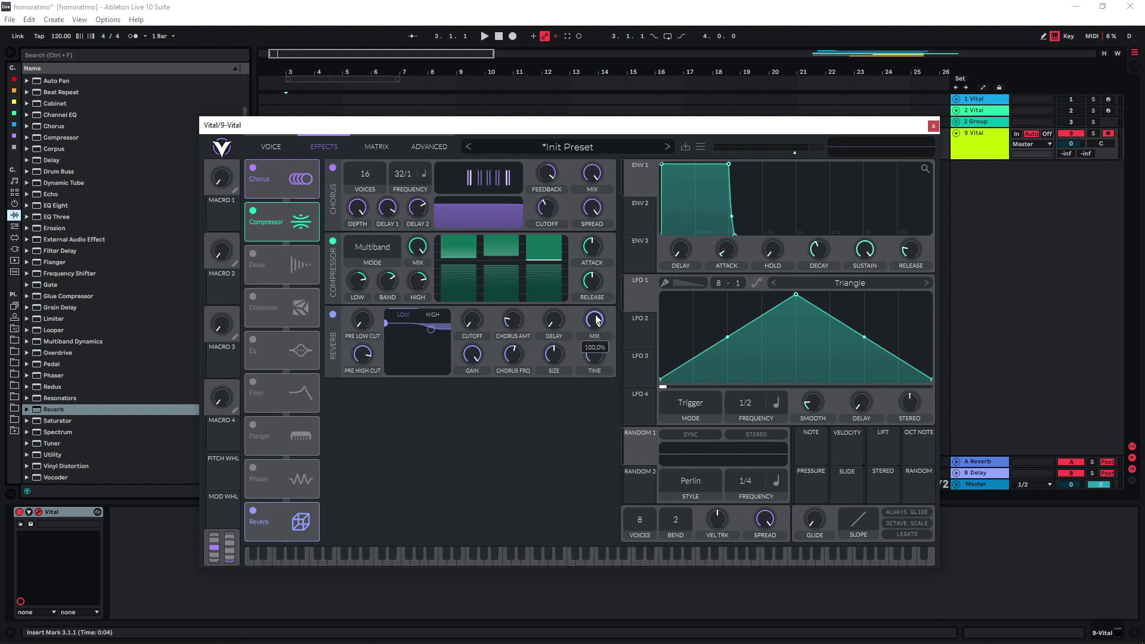
pyautogui.moveTo(431, 328); pyautogui.dragTo(428, 359)
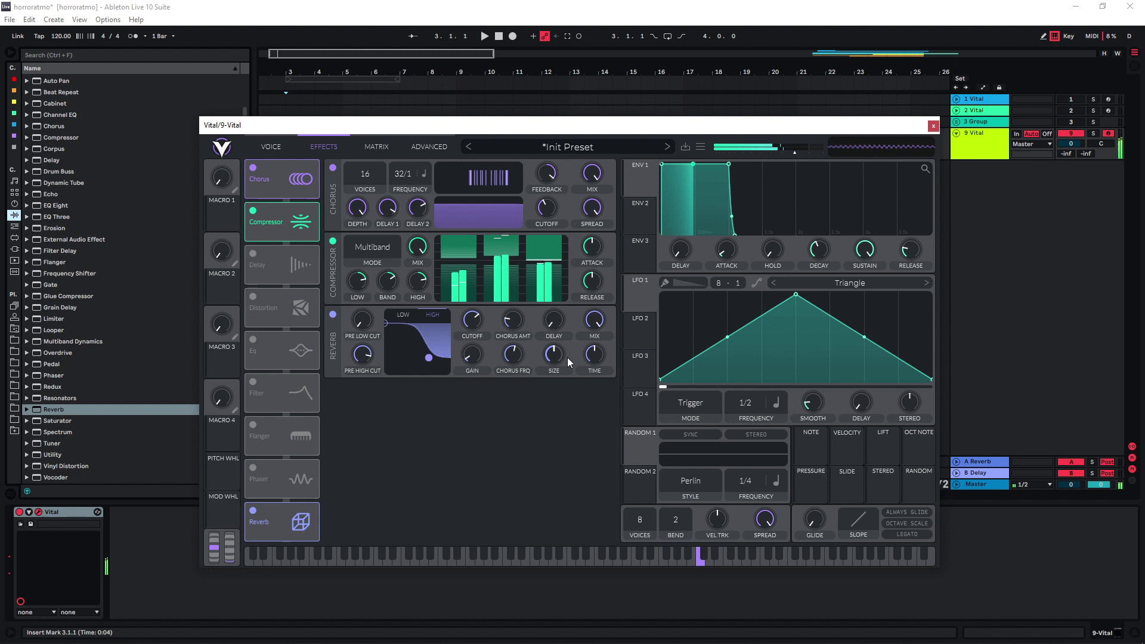
# Step: Enable the distortion as Hard Clip with maximum drive and its filter set to Pre
pyautogui.click(253, 298)
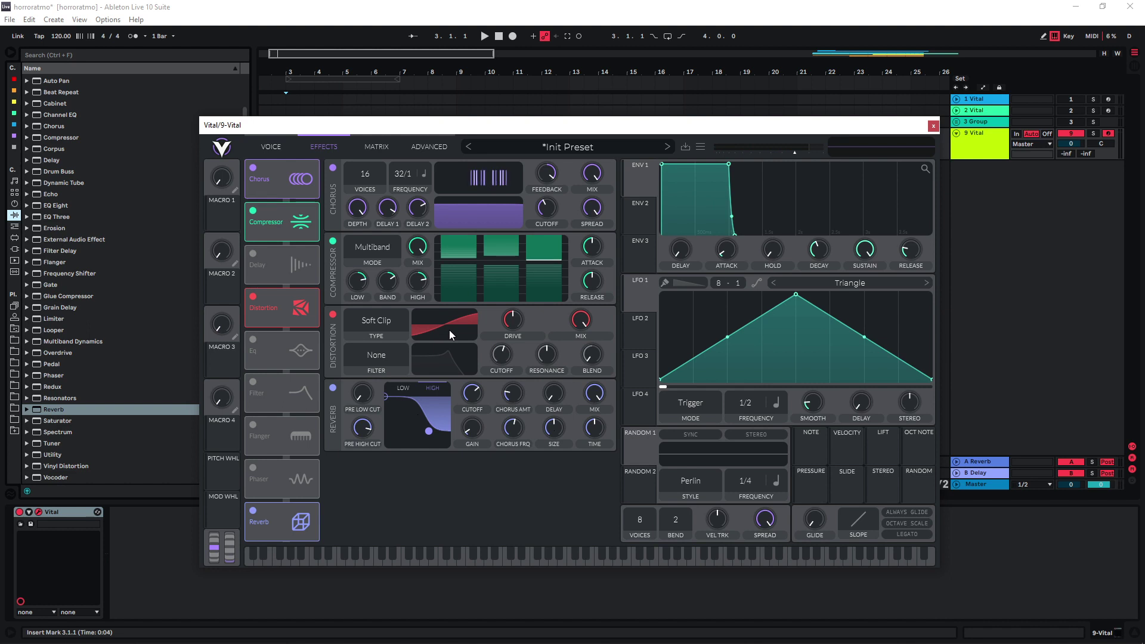
pyautogui.moveTo(482, 330); pyautogui.dragTo(474, 313)
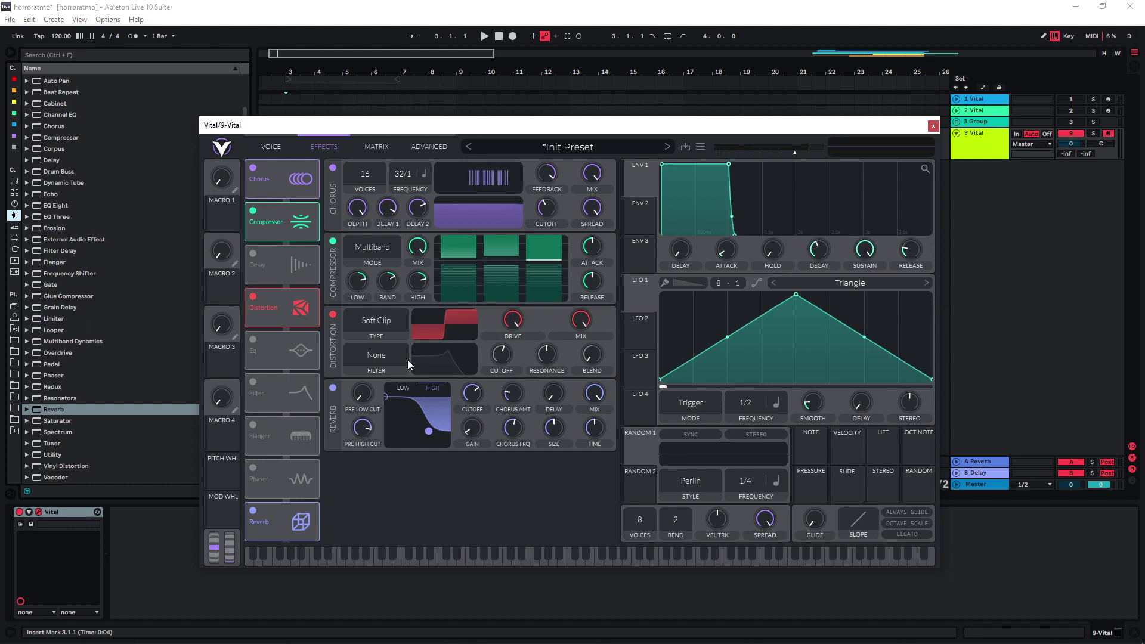
pyautogui.click(387, 358)
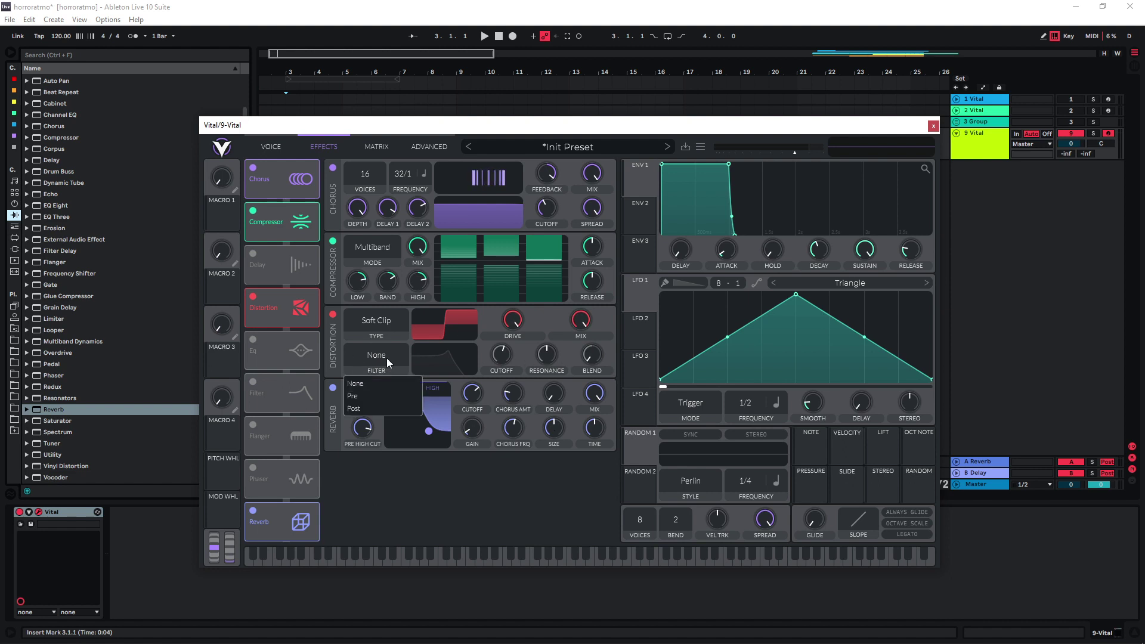
pyautogui.click(370, 395)
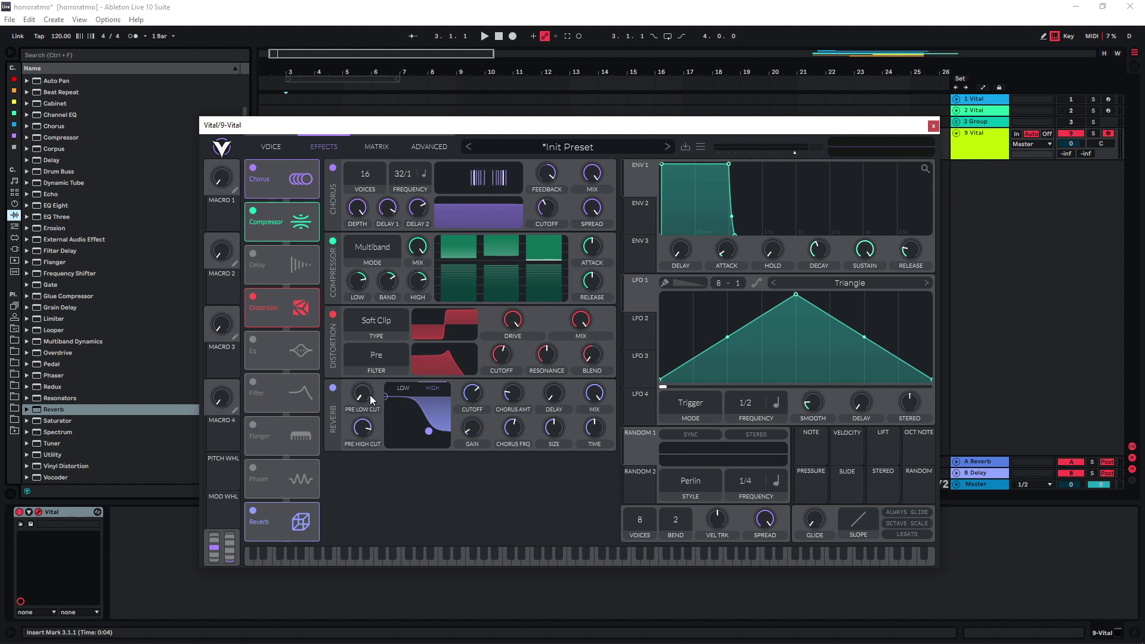
pyautogui.click(401, 324)
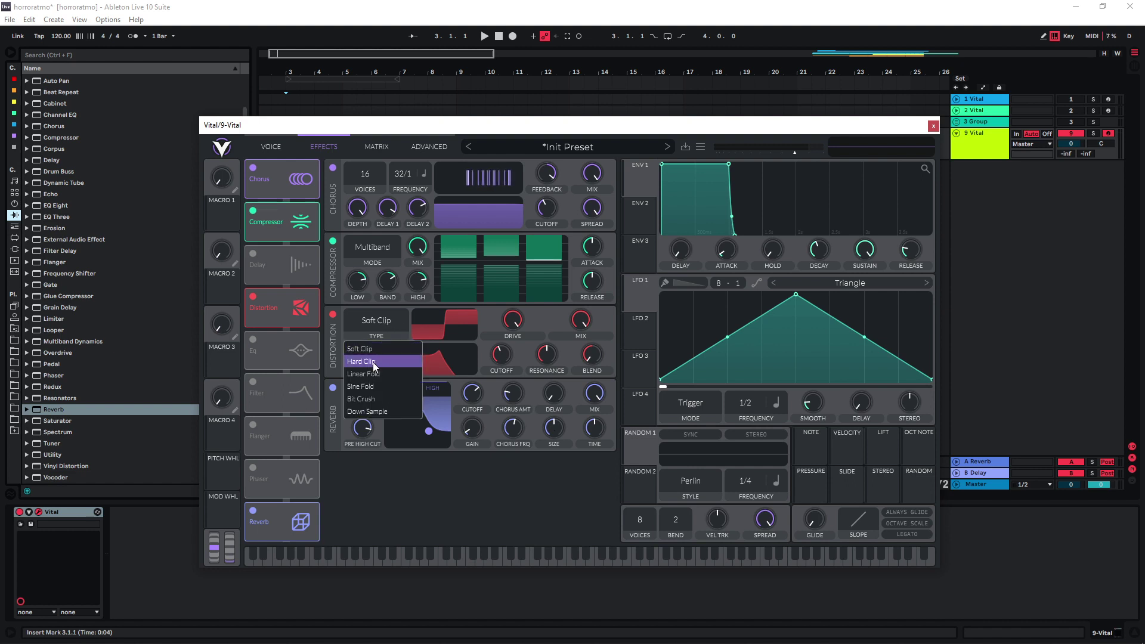
pyautogui.click(374, 363)
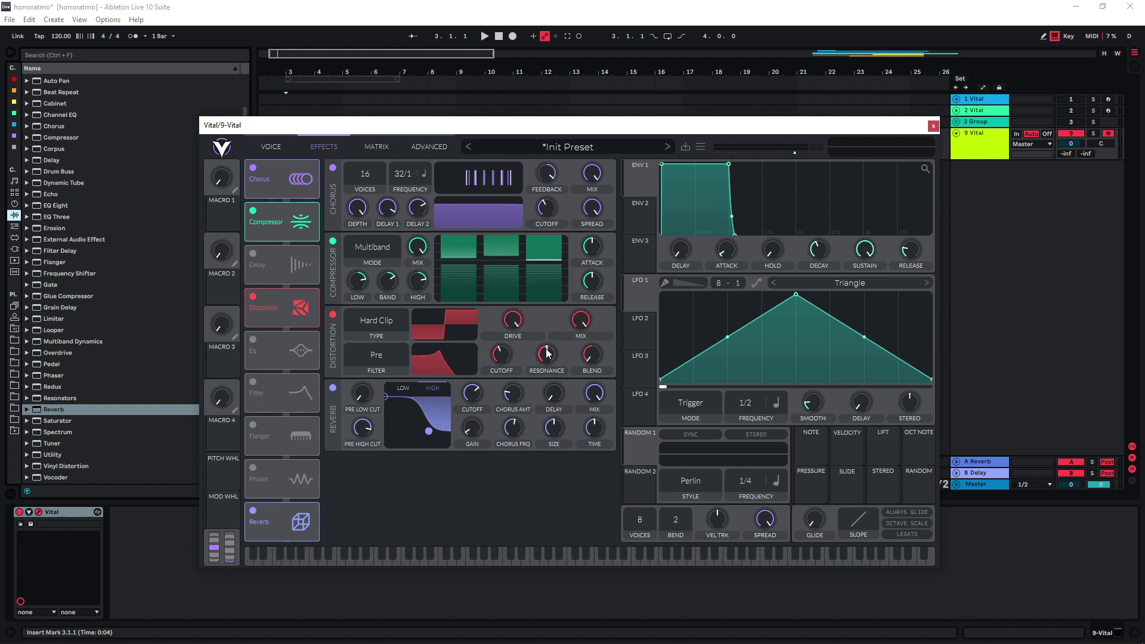
# Step: Modulate the distortion filter's cutoff with LFO 1 at frequency 2/1, adjusting the cutoff and raising the resonance
pyautogui.moveTo(547, 353); pyautogui.dragTo(504, 363)
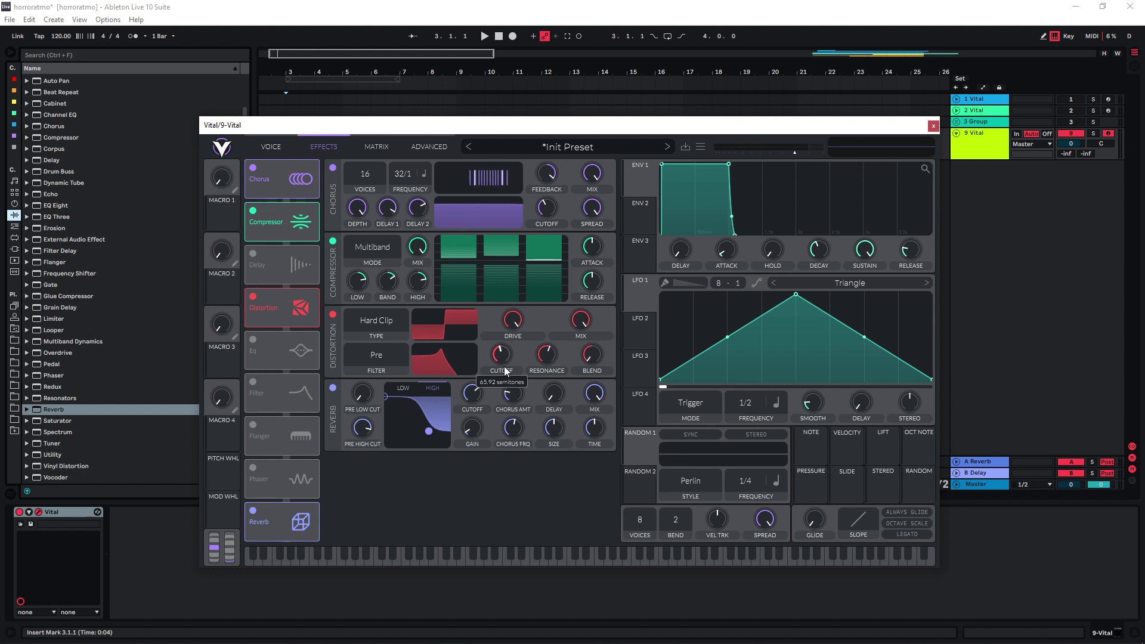
pyautogui.moveTo(652, 292); pyautogui.dragTo(503, 360)
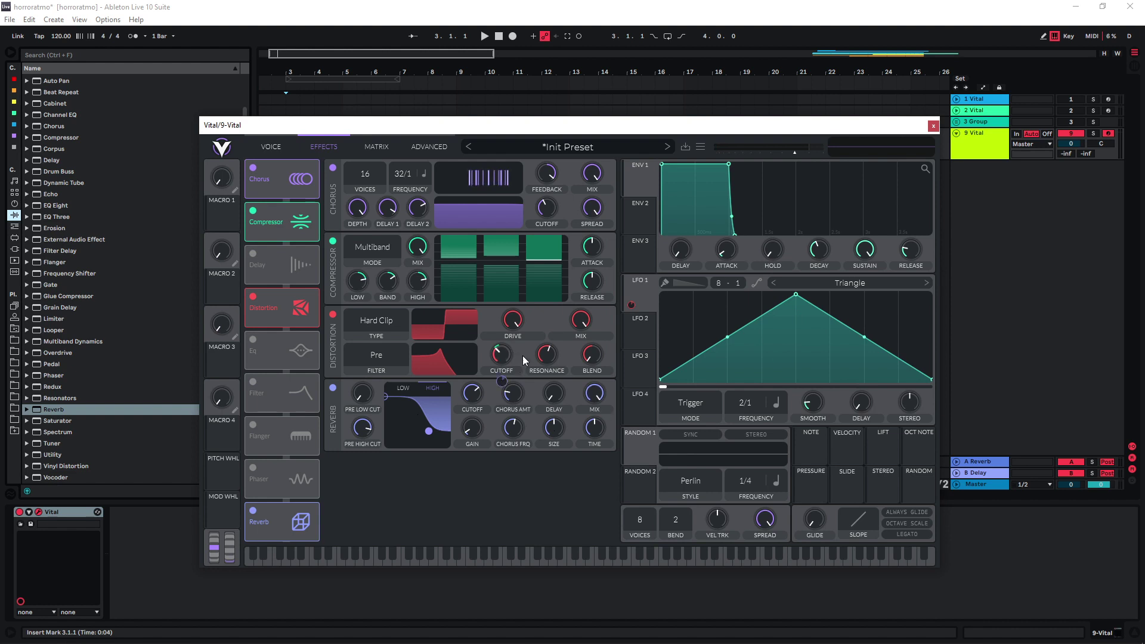
pyautogui.moveTo(502, 381)
pyautogui.press('k')
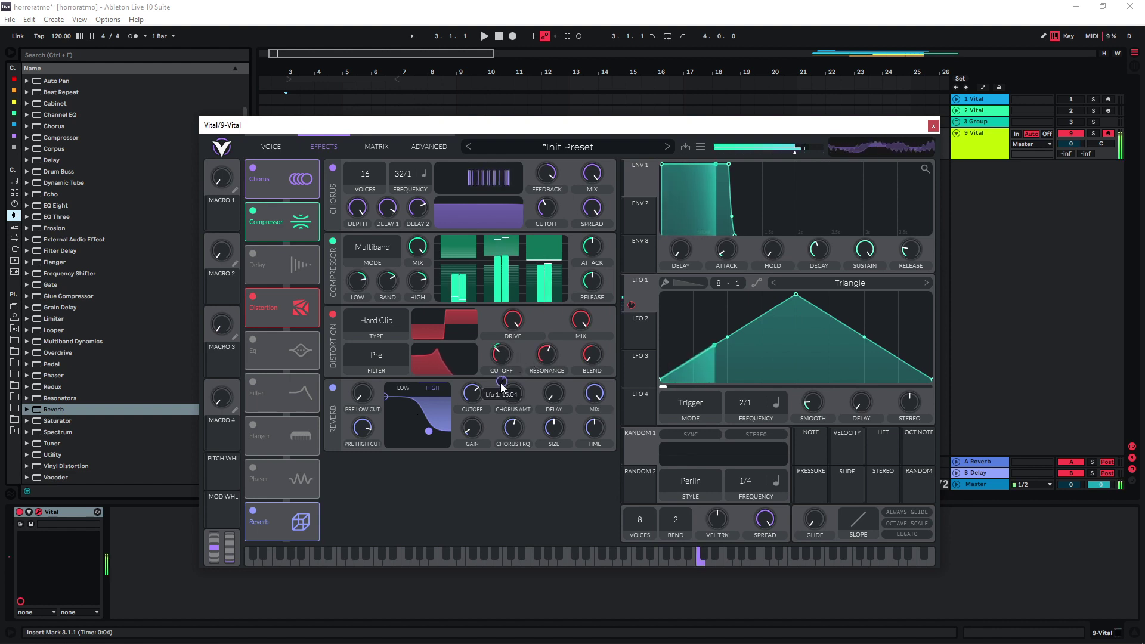
pyautogui.moveTo(551, 356)
pyautogui.mouseDown()
pyautogui.moveTo(551, 338)
pyautogui.moveTo(549, 349)
pyautogui.mouseUp()
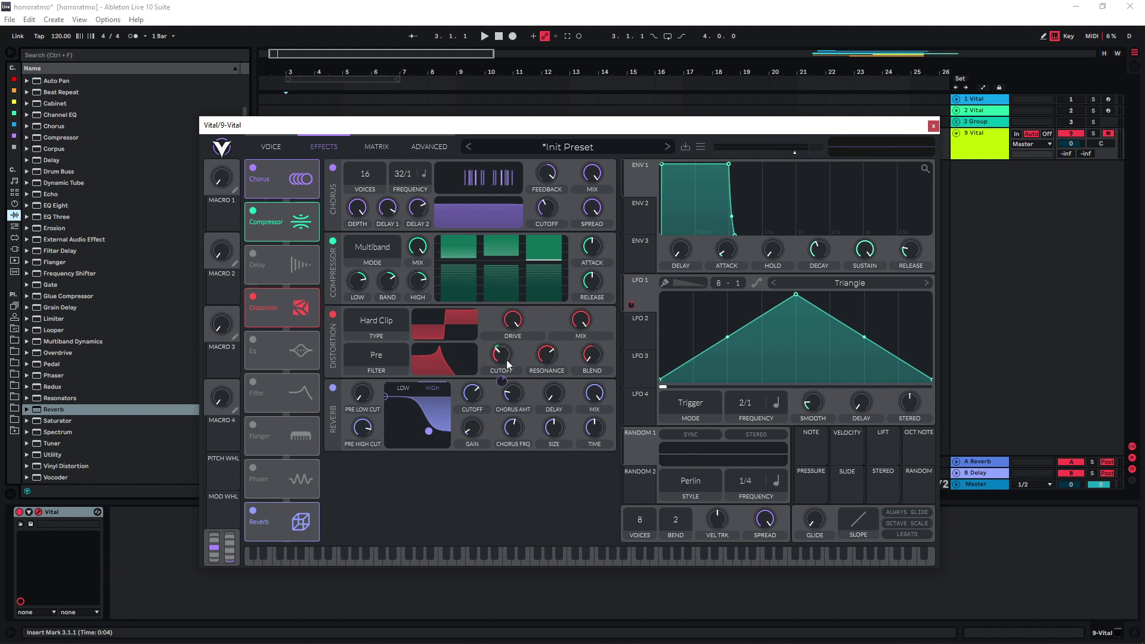
# Step: Modulate oscillator 1's level with LFO 2 at frequency 1/1, audition the sound and close the synth window
pyautogui.click(270, 147)
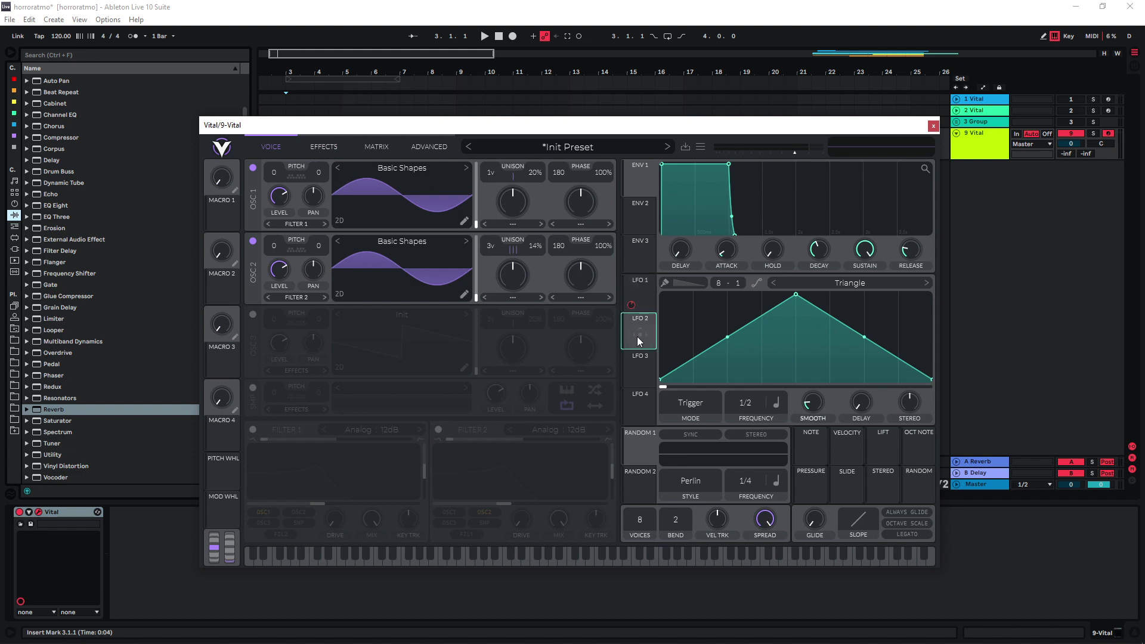
pyautogui.moveTo(637, 337); pyautogui.dragTo(284, 211)
pyautogui.moveTo(275, 192)
pyautogui.press('a')
pyautogui.press('a')
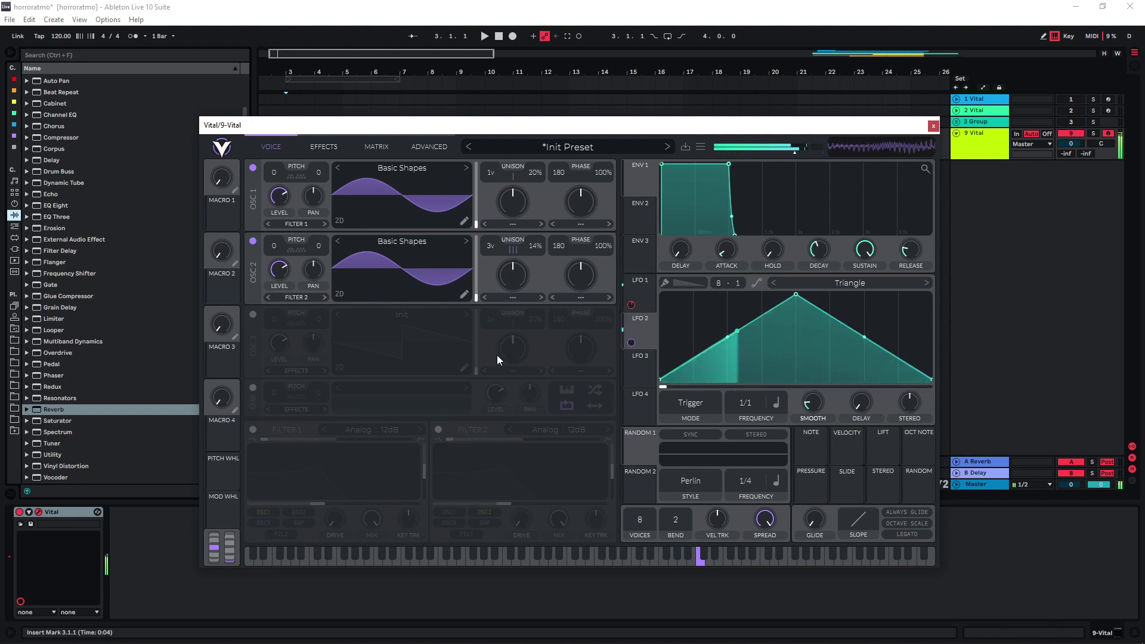
pyautogui.click(934, 128)
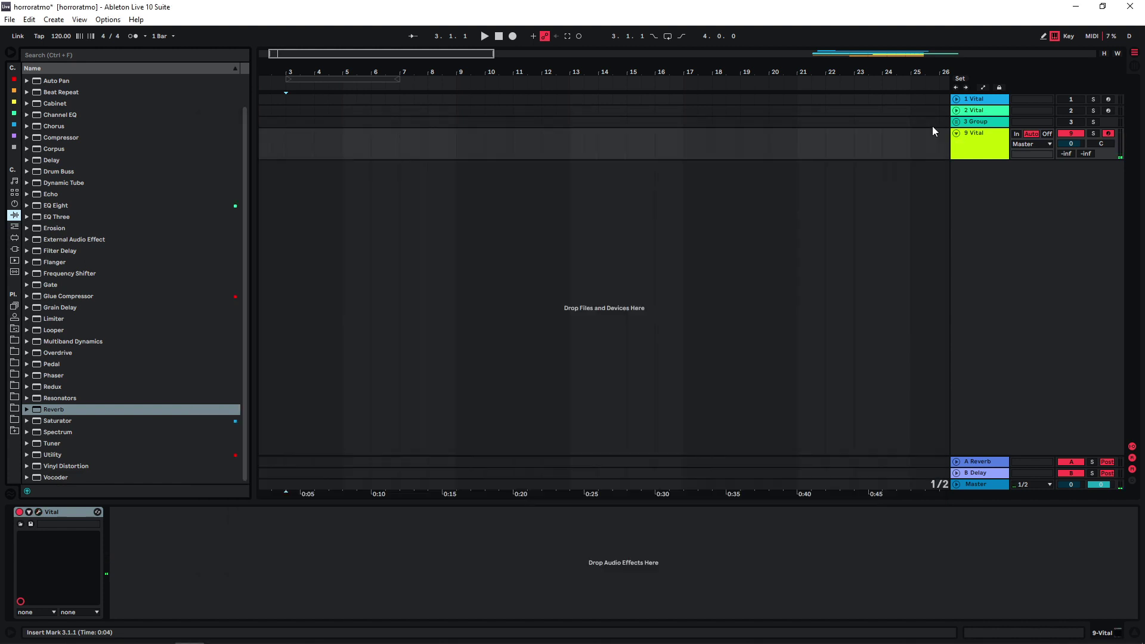
# Step: Create an unlooped eight-bar MIDI clip from bar 5 on the 9 Vital track, holding C5 and C#5 for its full length
pyautogui.doubleClick(348, 136)
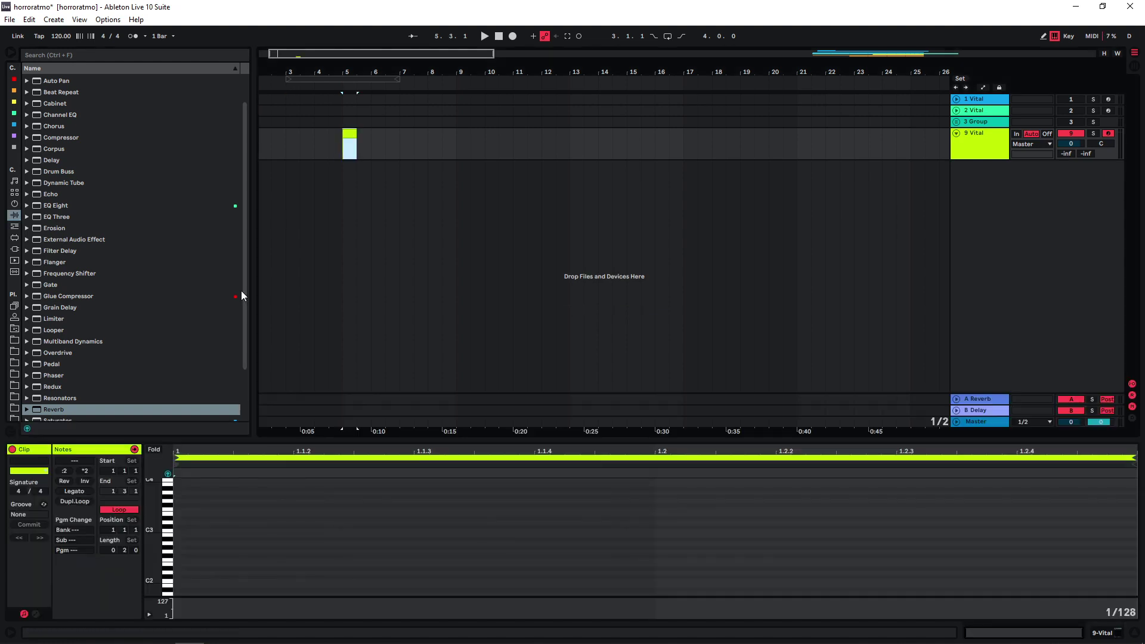
pyautogui.click(118, 511)
pyautogui.moveTo(357, 146); pyautogui.dragTo(570, 146)
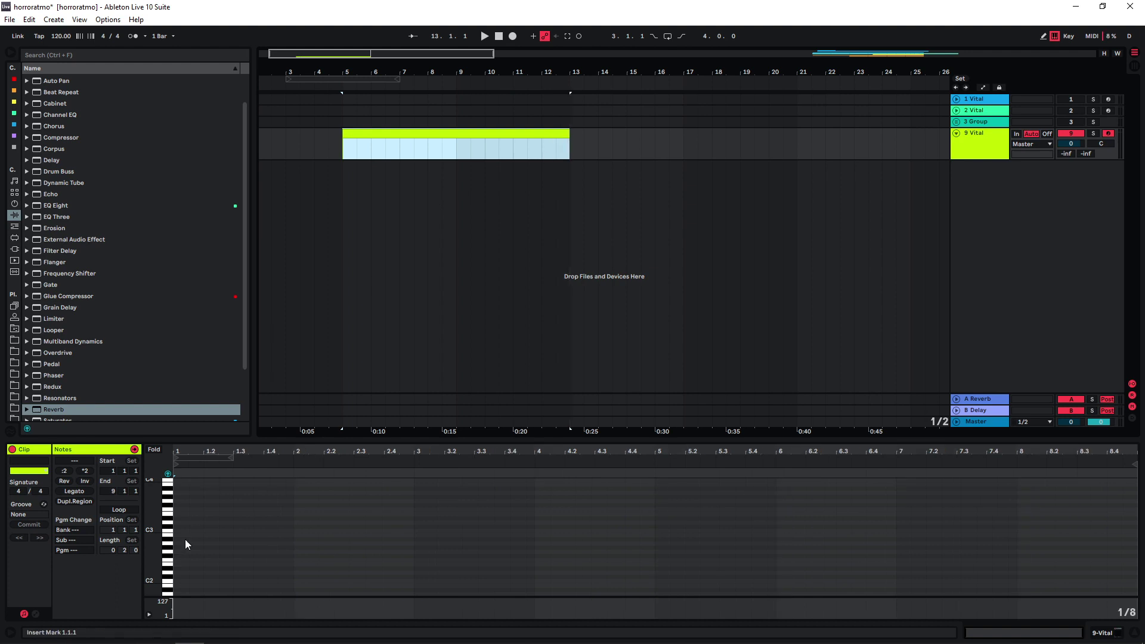
pyautogui.scroll(3, 184, 529)
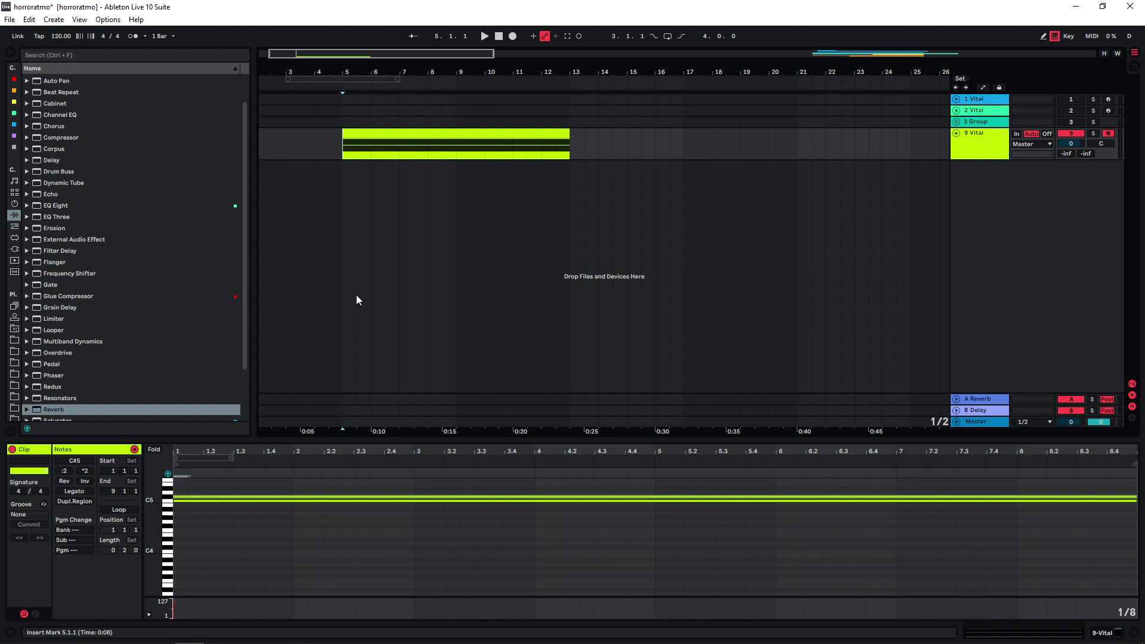
pyautogui.press('space')
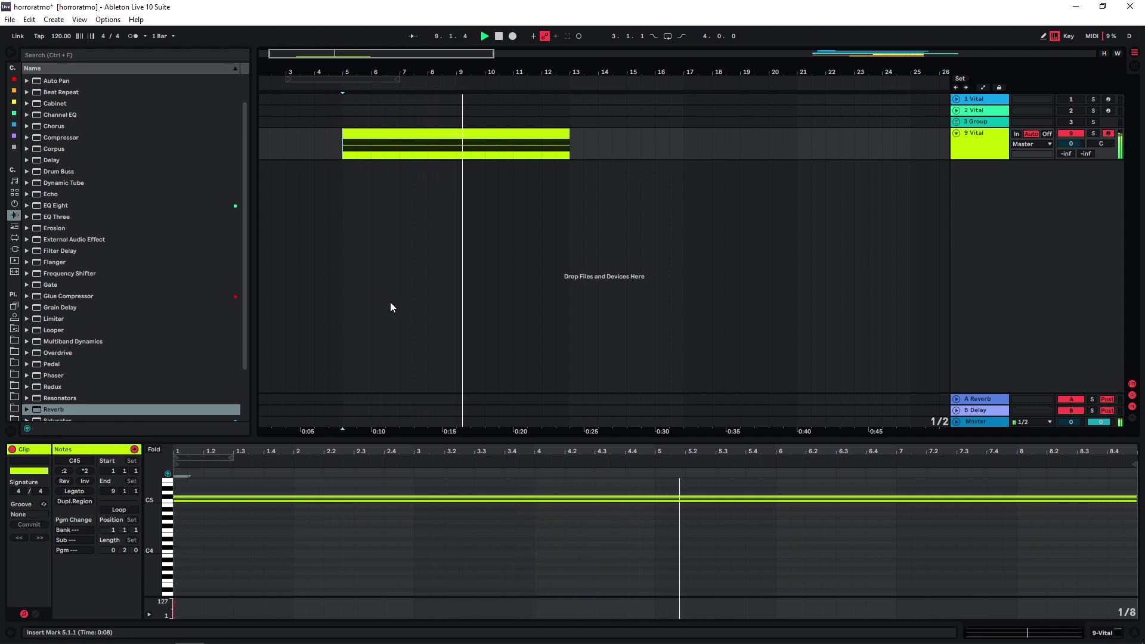
# Step: Add EQ Eight to the 9 Vital track with a low cut on band 1 and dips of -5.58 dB at 52.7 Hz and -4.59 dB at 1.04 kHz
pyautogui.click(983, 147)
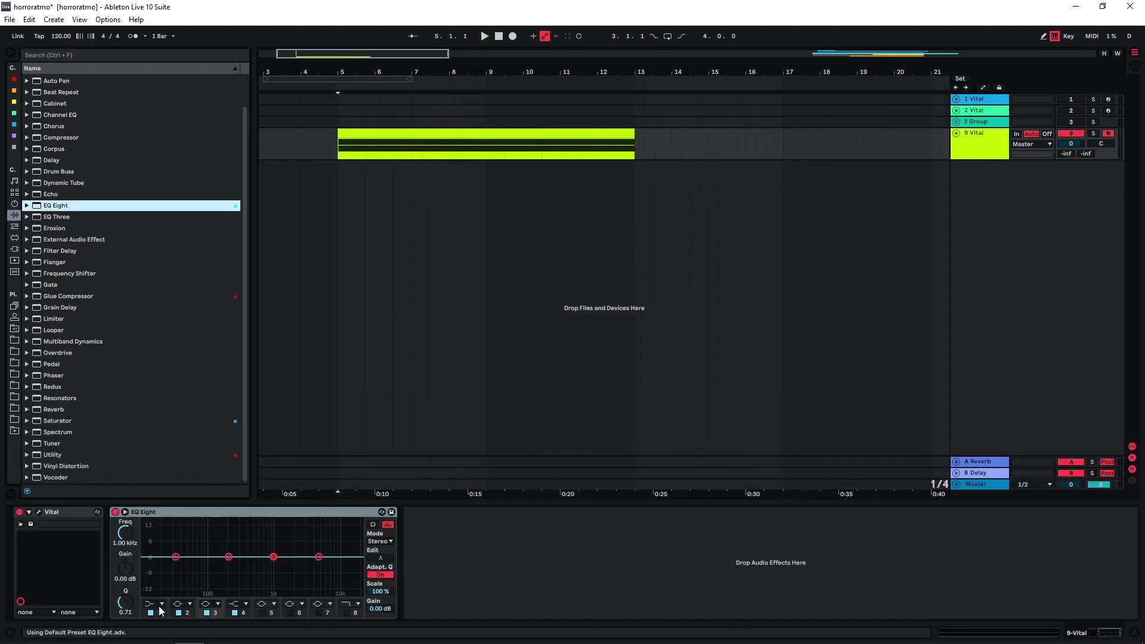
pyautogui.click(158, 605)
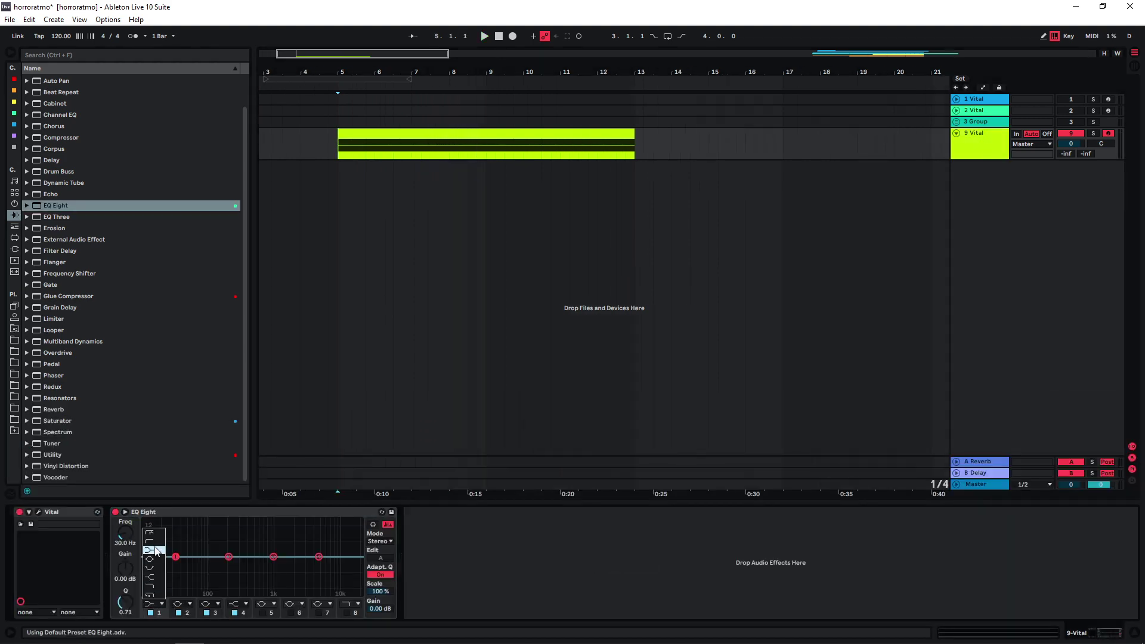
pyautogui.click(155, 543)
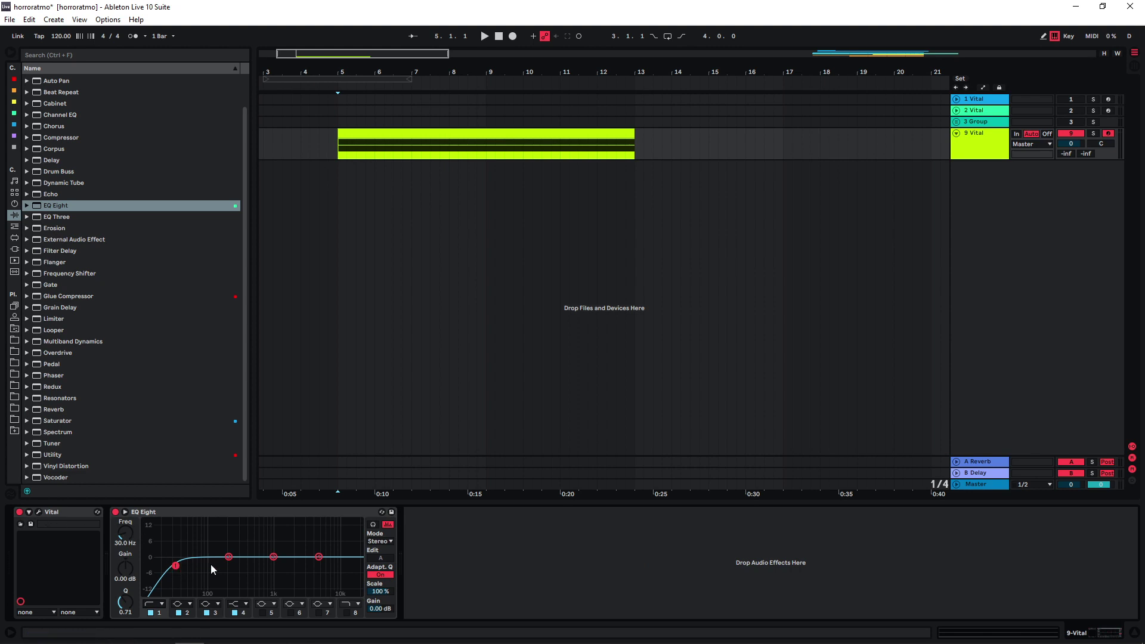
pyautogui.moveTo(228, 556); pyautogui.dragTo(220, 567)
pyautogui.press('space')
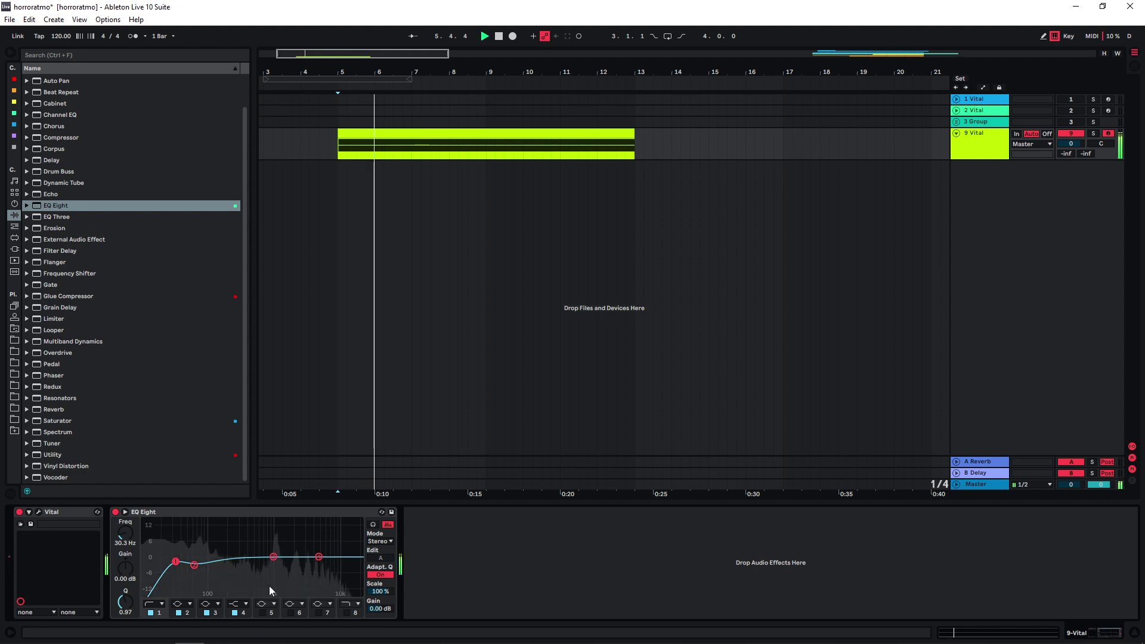
pyautogui.moveTo(274, 557); pyautogui.dragTo(275, 568)
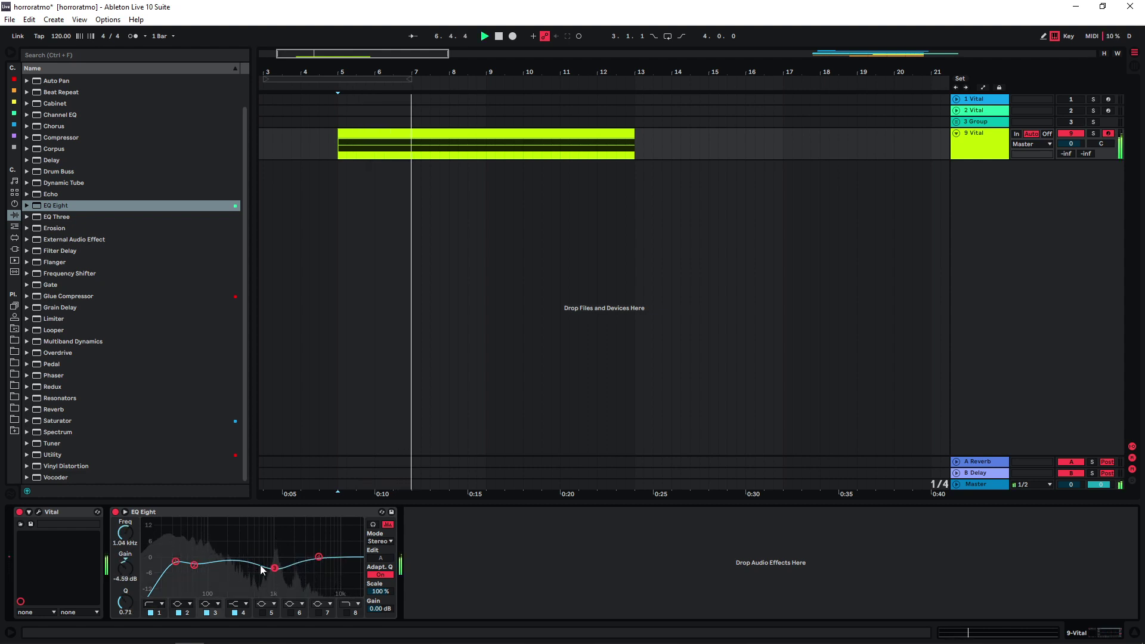
pyautogui.moveTo(175, 561)
pyautogui.mouseDown()
pyautogui.moveTo(169, 571)
pyautogui.moveTo(191, 571)
pyautogui.mouseUp()
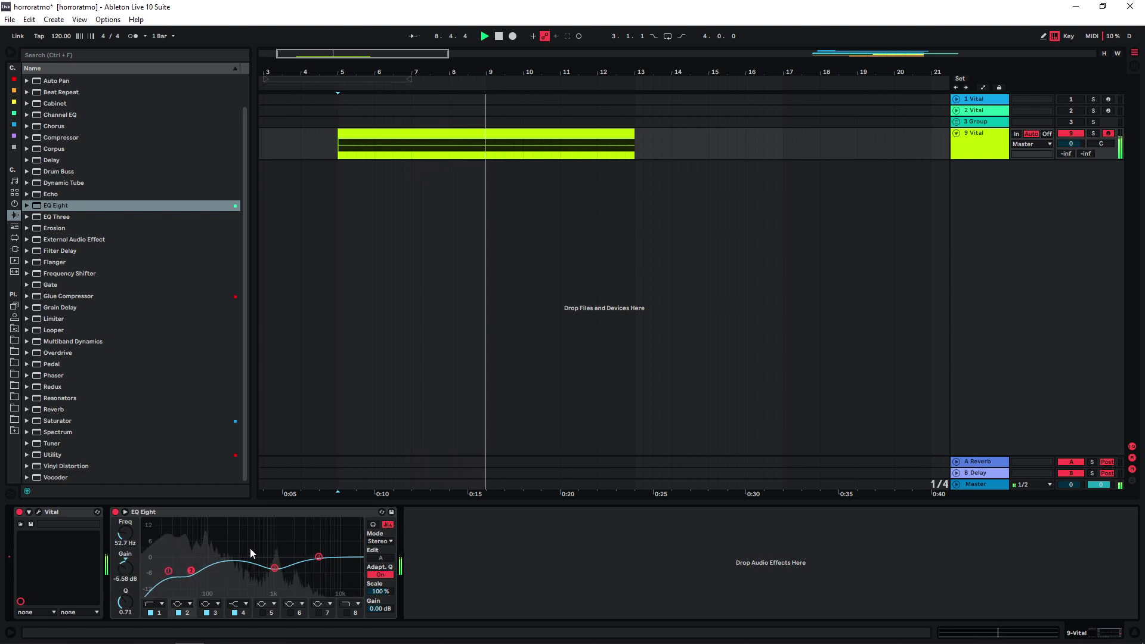
# Step: Add a Glue Compressor after the EQ with soft clipping on and the threshold at -10.8 dB
pyautogui.moveTo(48, 293); pyautogui.dragTo(449, 534)
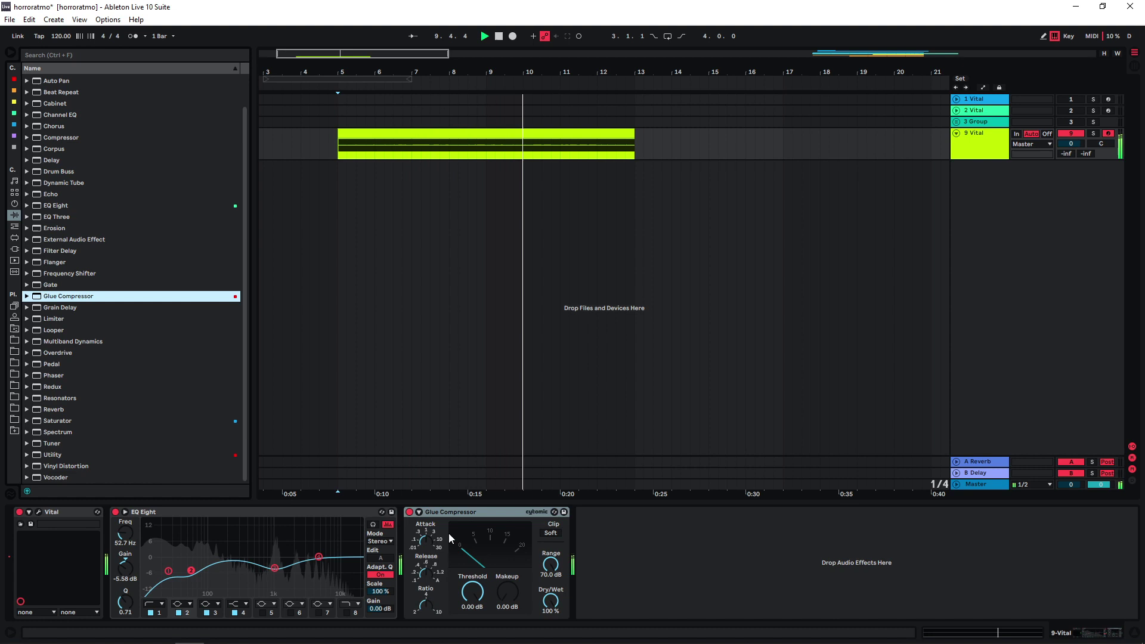
pyautogui.click(551, 533)
pyautogui.moveTo(473, 592); pyautogui.dragTo(473, 624)
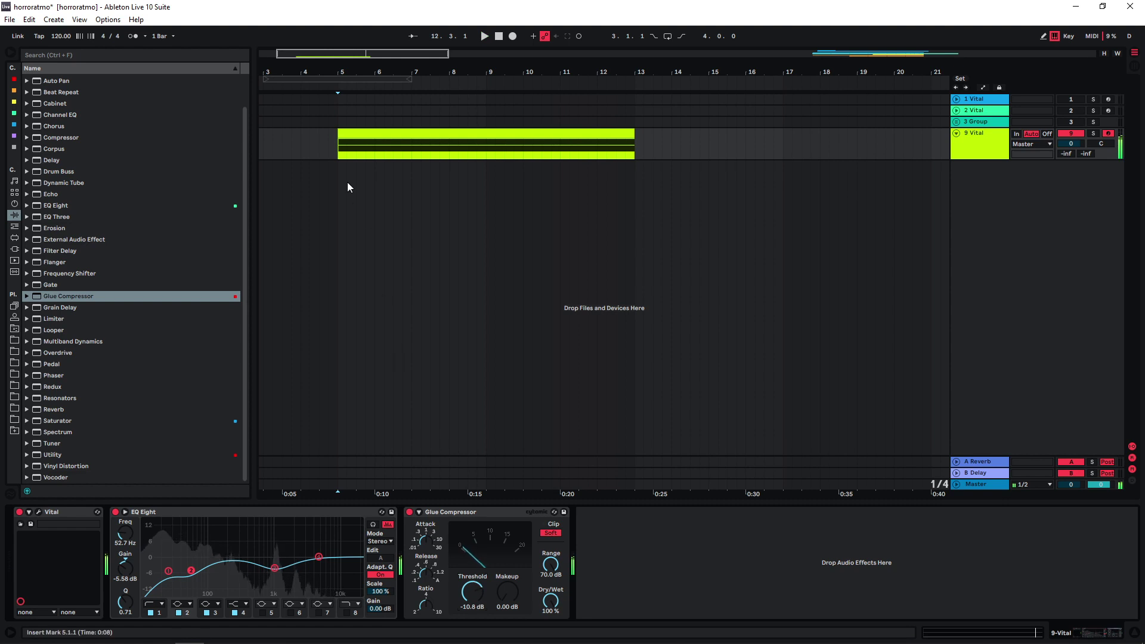
pyautogui.press('space')
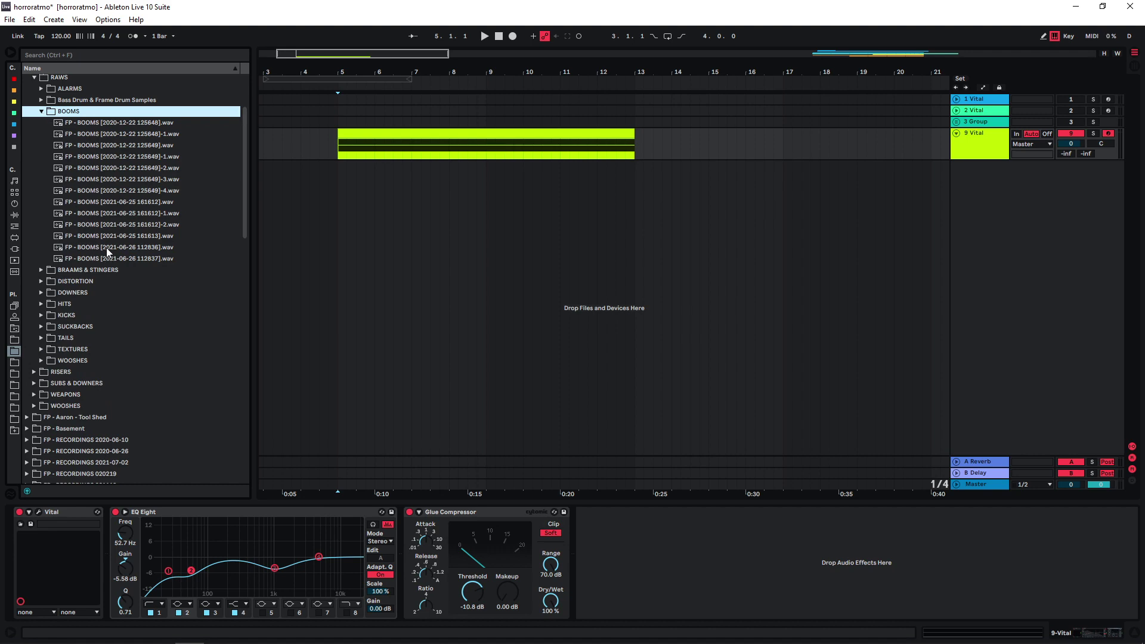
pyautogui.moveTo(106, 248); pyautogui.dragTo(416, 173)
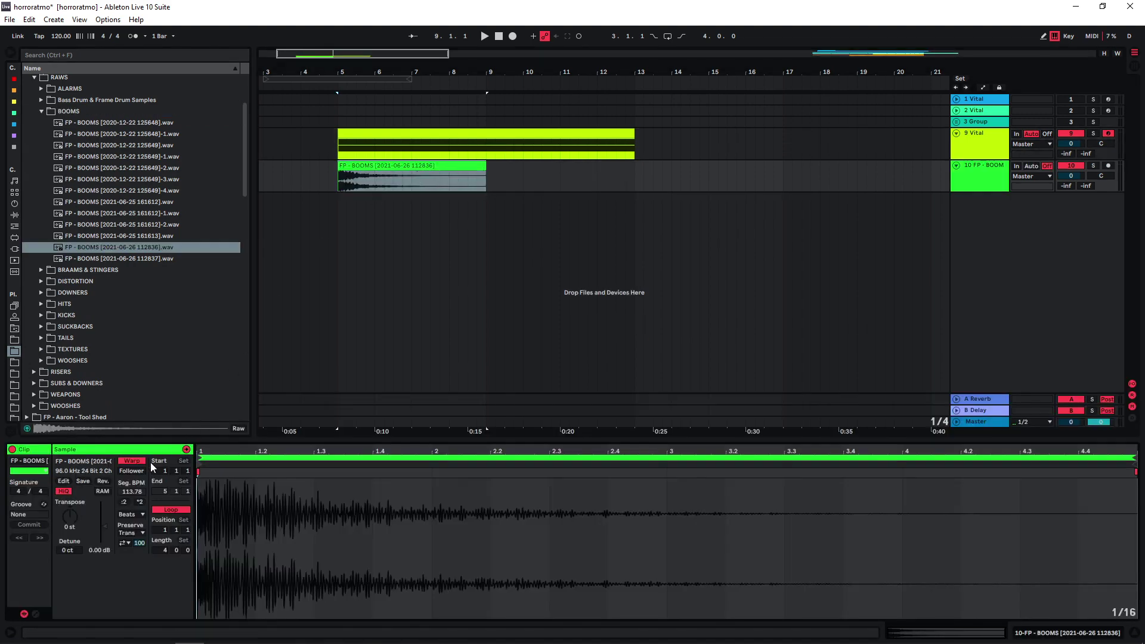
pyautogui.click(133, 460)
pyautogui.moveTo(486, 165); pyautogui.dragTo(412, 166)
# Step: Repeat the boom up to bar 13 as two two-bar, two one-bar and four half-bar clips, and audition from bar 5
pyautogui.hotkey('ctrl', 'd')
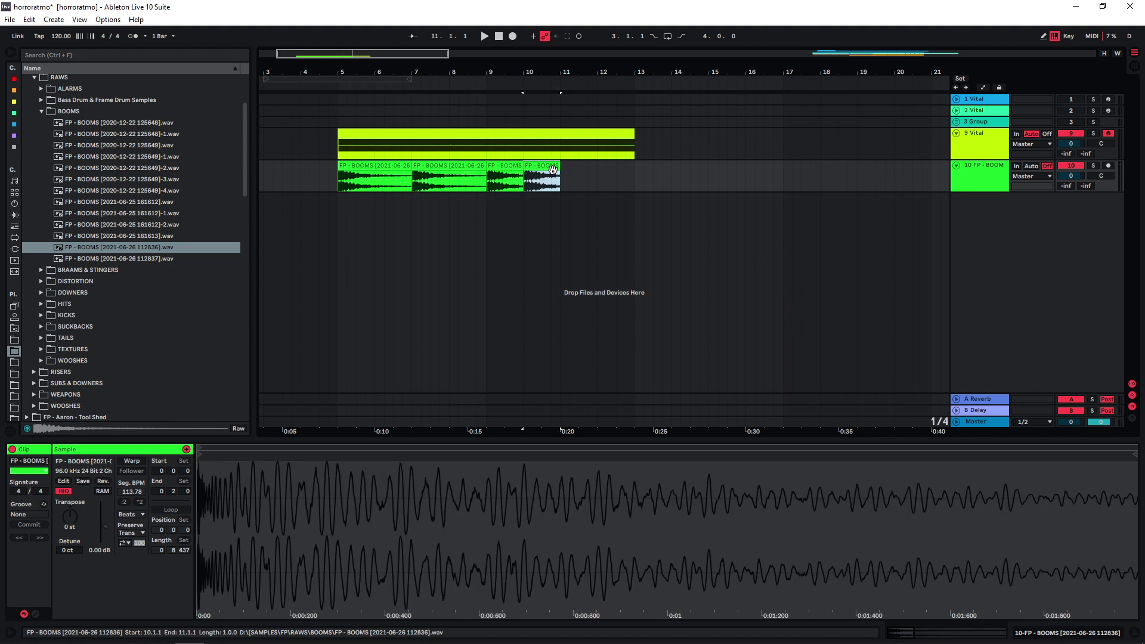
pyautogui.hotkey('ctrl', 'd')
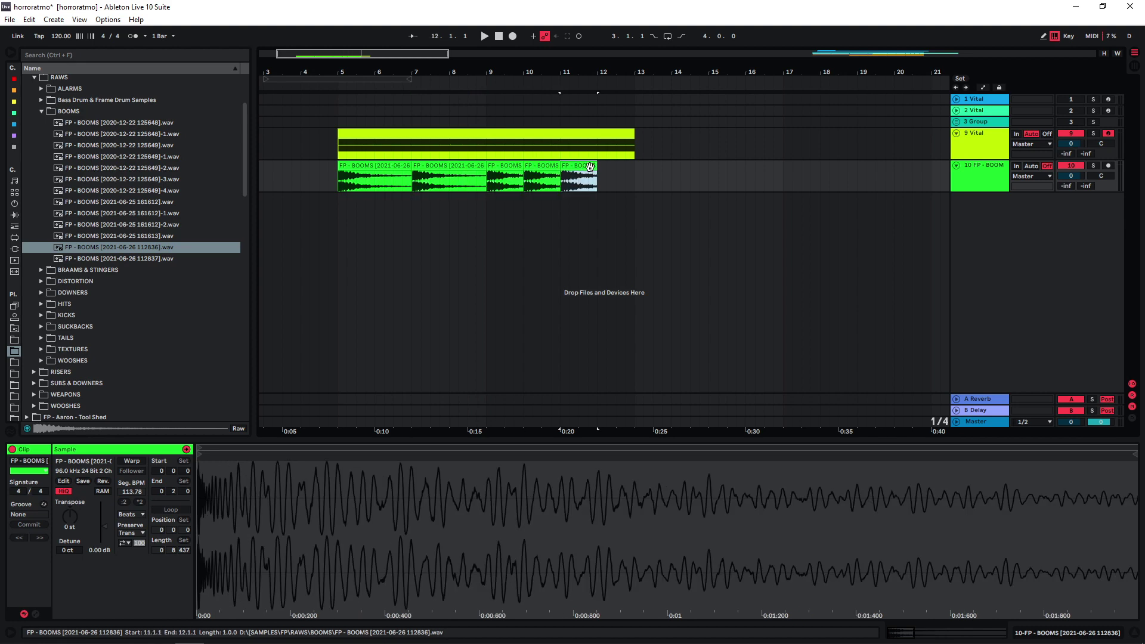
pyautogui.moveTo(596, 168); pyautogui.dragTo(579, 167)
pyautogui.hotkey('ctrl', 'd')
pyautogui.hotkey('ctrl', 'd')
pyautogui.hotkey('ctrl', 'd')
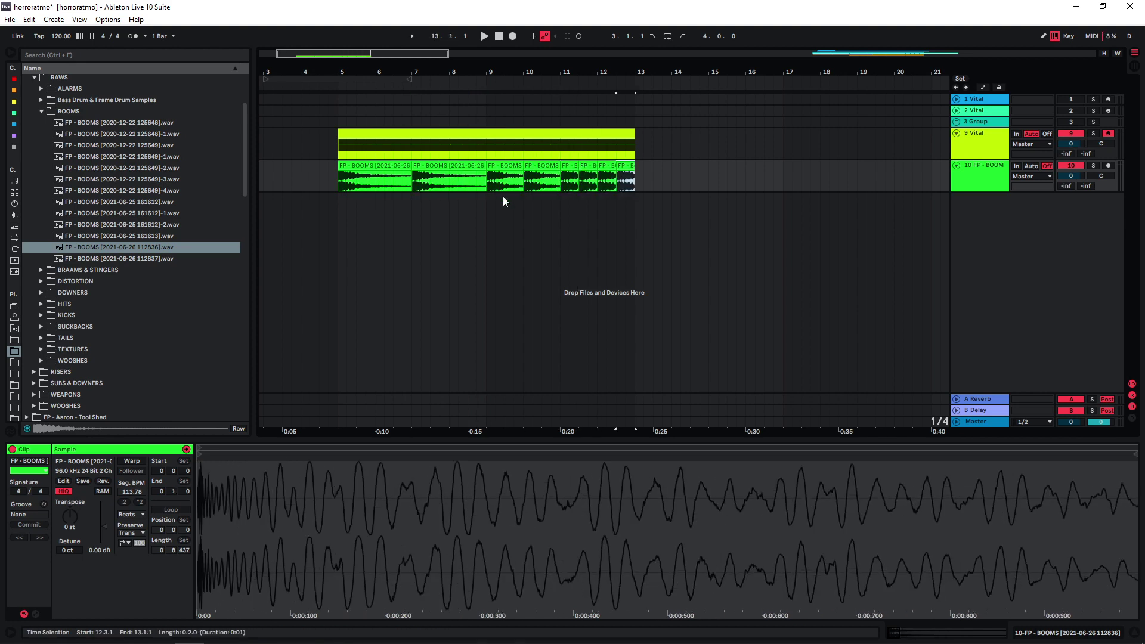
pyautogui.click(345, 167)
pyautogui.press('space')
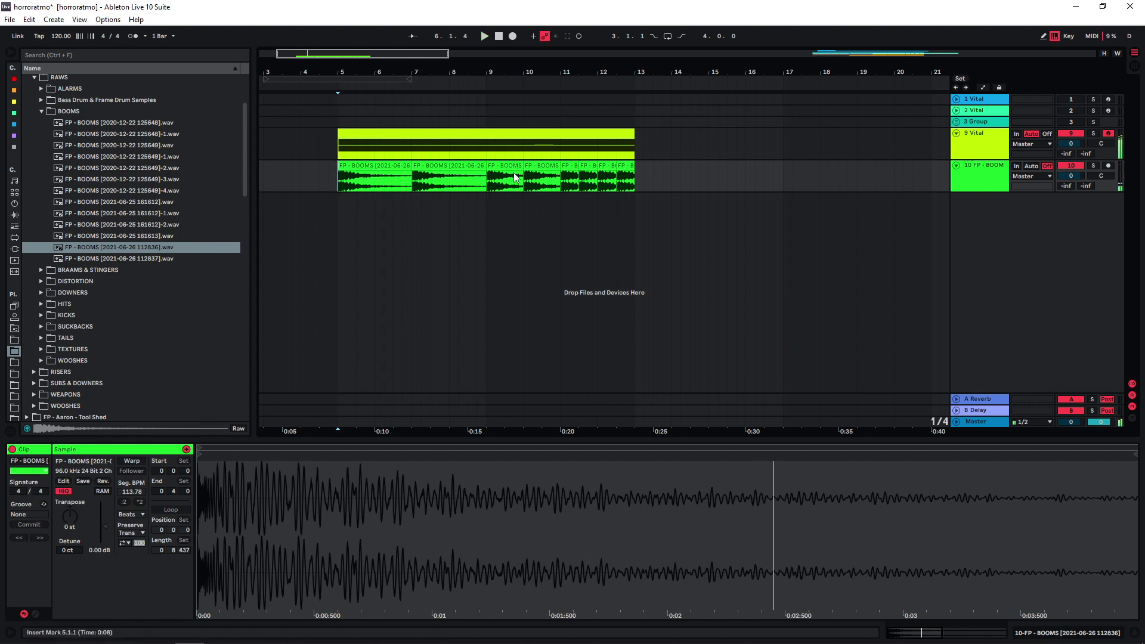
pyautogui.press('space')
pyautogui.click(41, 111)
pyautogui.scroll(2, 48, 129)
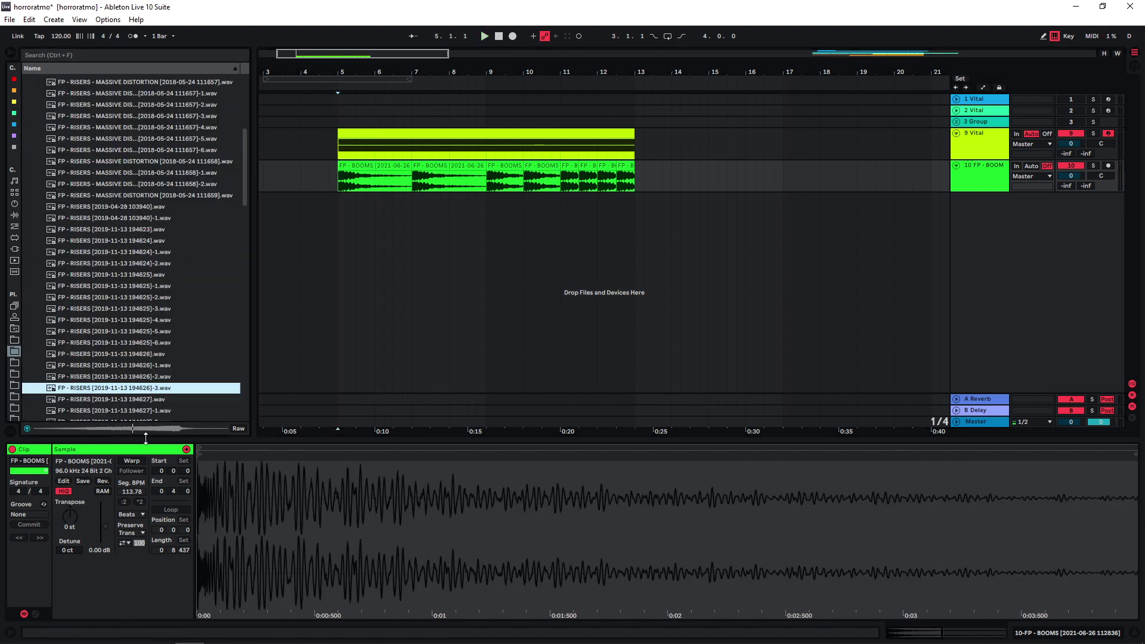
pyautogui.scroll(-2, 155, 389)
pyautogui.click(138, 383)
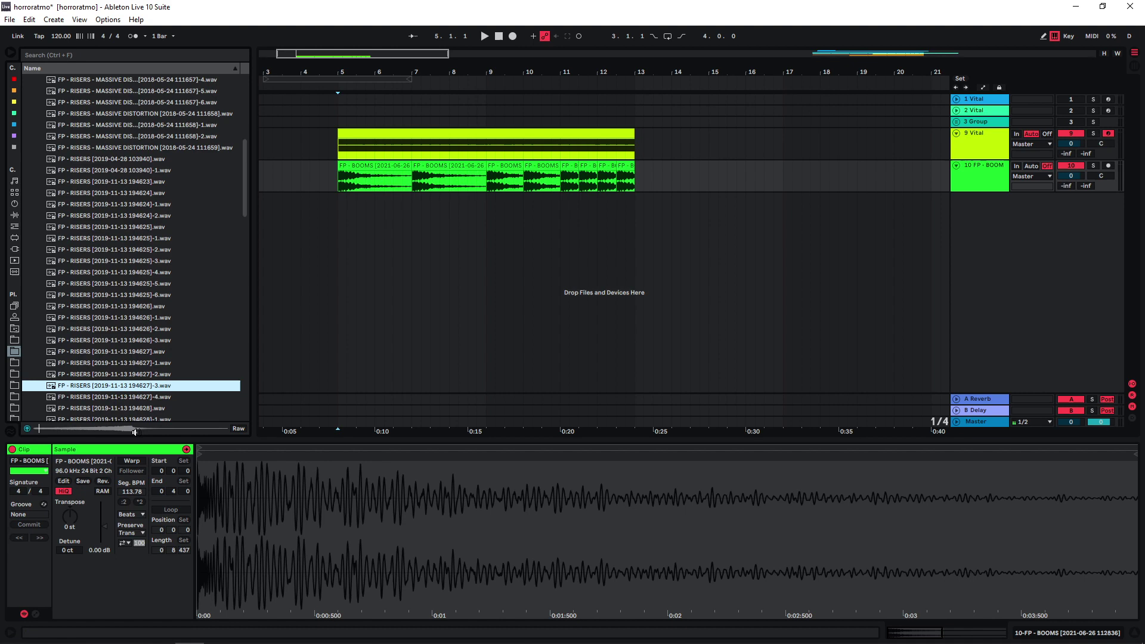
pyautogui.moveTo(119, 391); pyautogui.dragTo(533, 206)
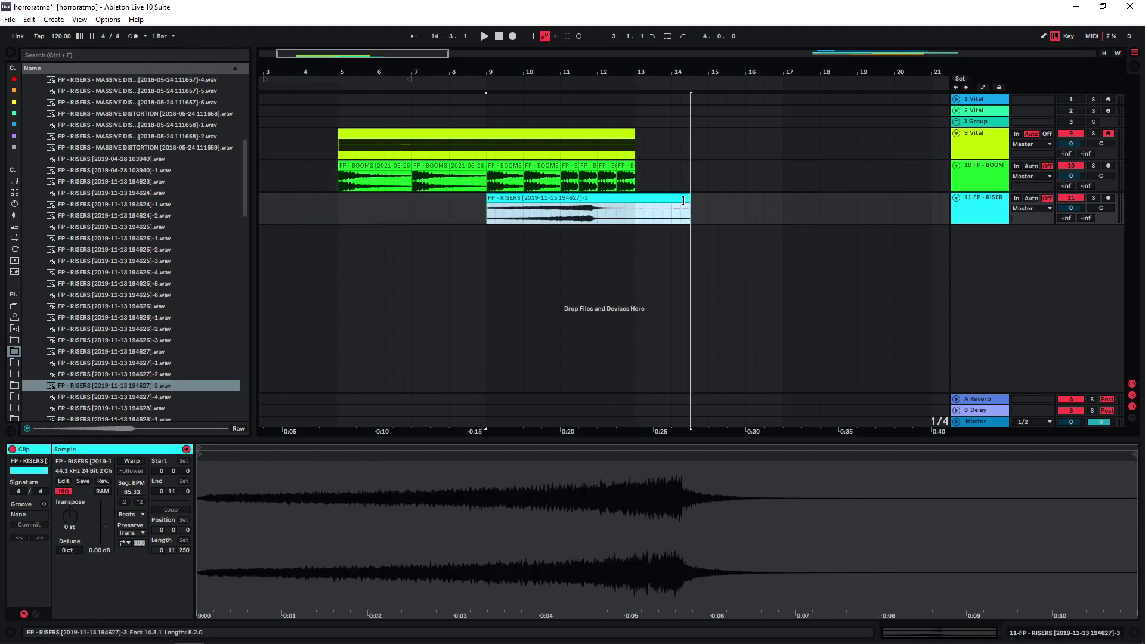
pyautogui.press('Down')
pyautogui.press('Down')
pyautogui.press('Down')
pyautogui.scroll(1, 101, 304)
pyautogui.click(102, 302)
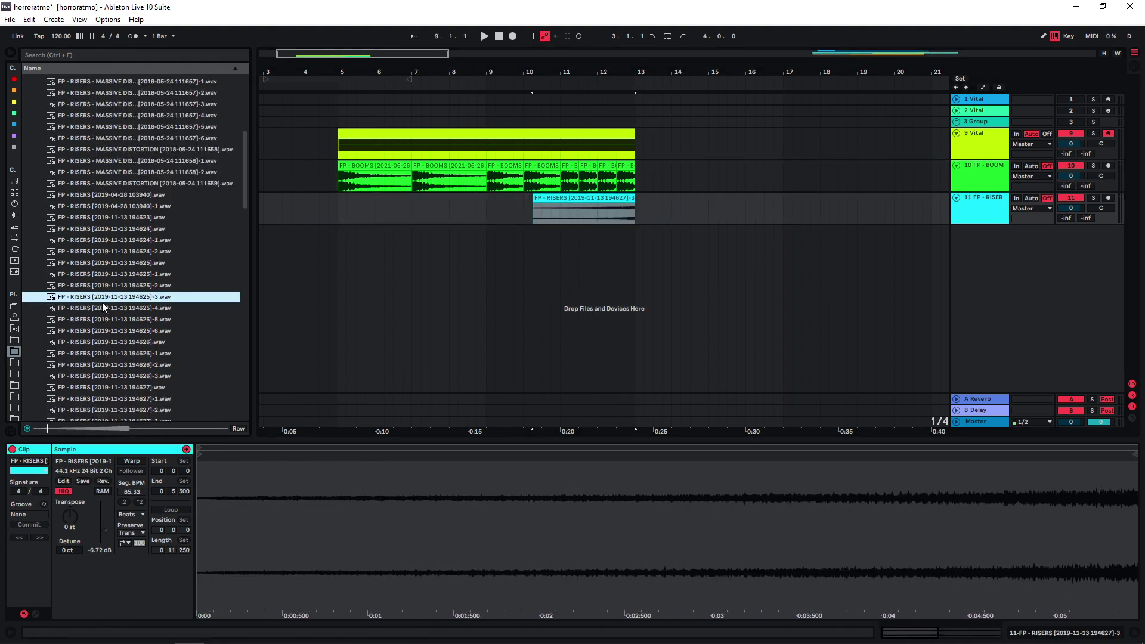
pyautogui.click(112, 368)
pyautogui.click(112, 380)
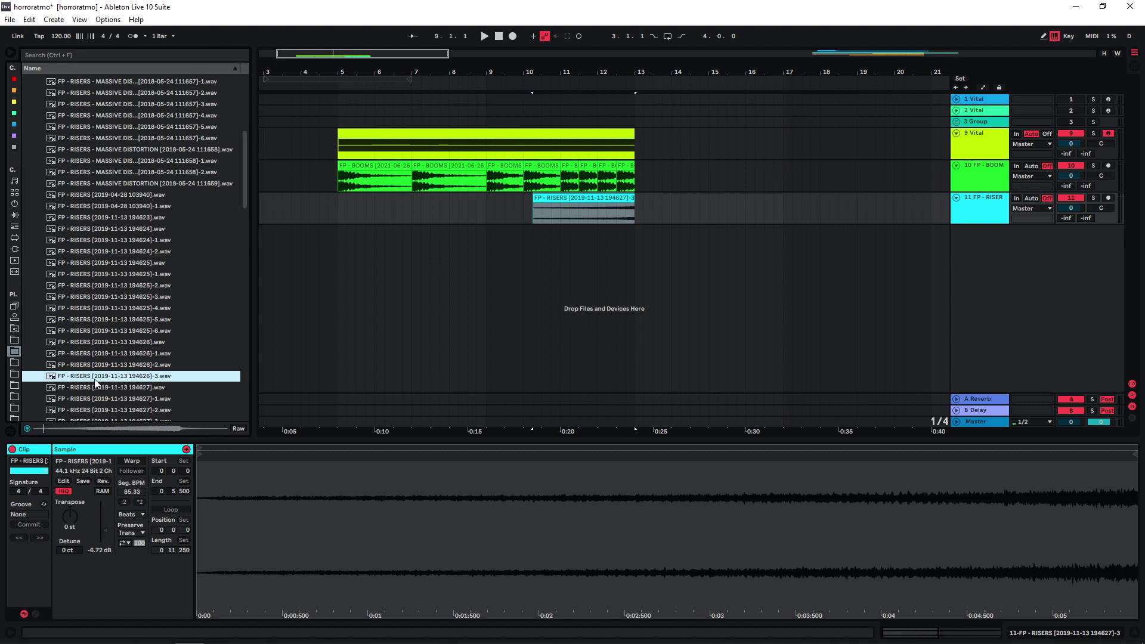
pyautogui.moveTo(95, 378); pyautogui.dragTo(338, 241)
pyautogui.click(131, 460)
pyautogui.moveTo(120, 240); pyautogui.dragTo(402, 285)
pyautogui.moveTo(478, 263); pyautogui.dragTo(601, 267)
# Step: Pan the 11 FP - RISERS track to 20R and the 13 FP - RISERS track to 20L, and audition the ending
pyautogui.moveTo(1100, 208); pyautogui.dragTo(1101, 204)
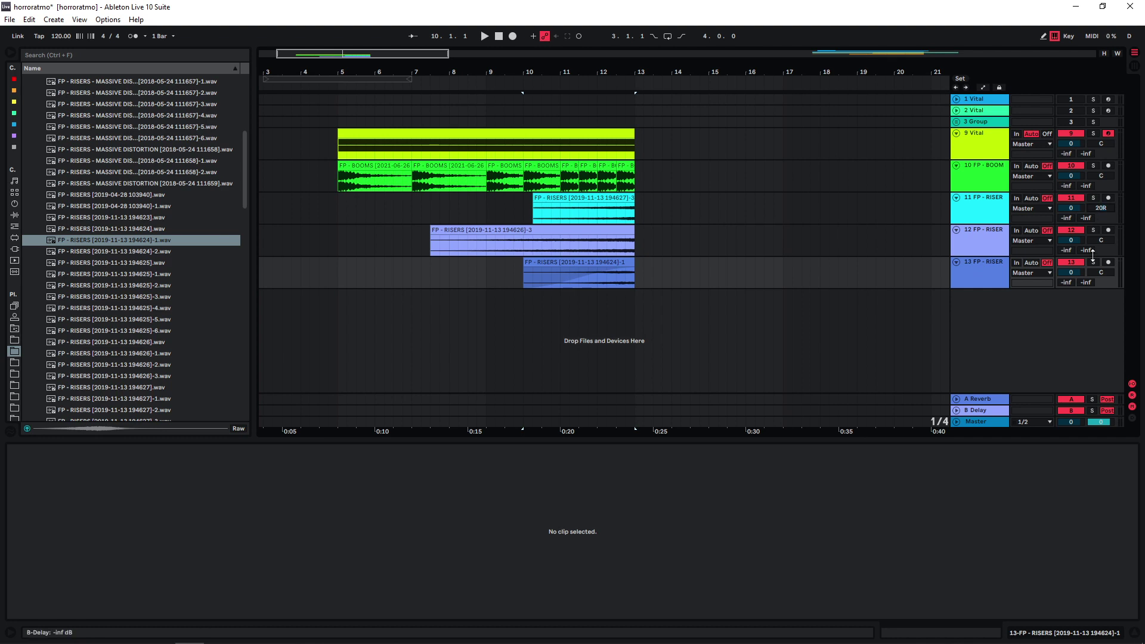
pyautogui.moveTo(1101, 272); pyautogui.dragTo(1101, 284)
pyautogui.click(589, 219)
pyautogui.press('space')
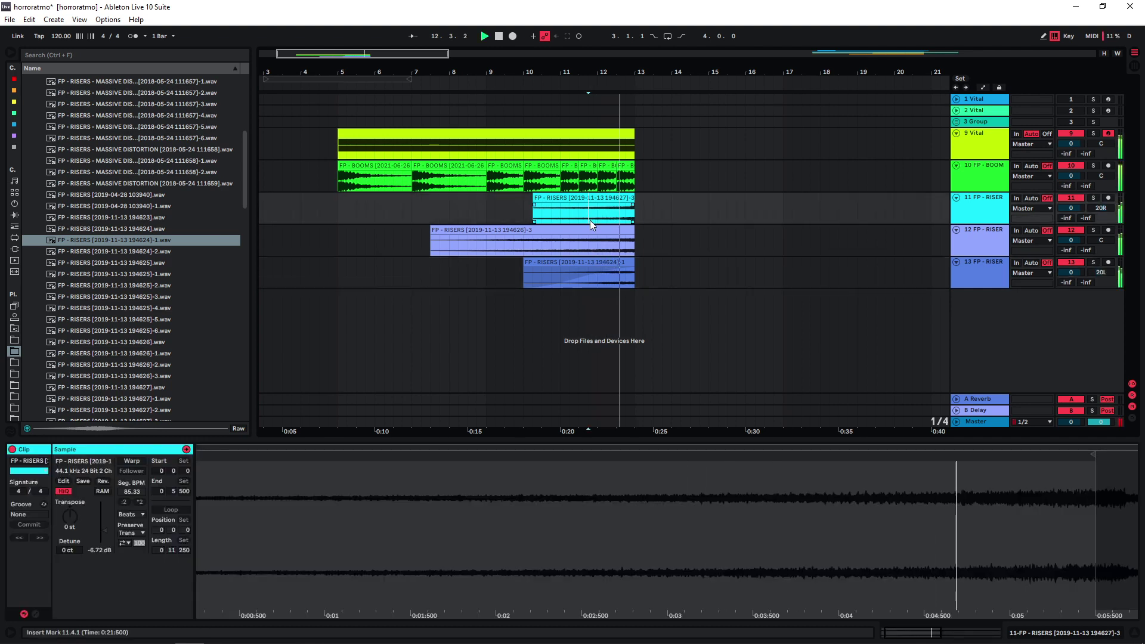
pyautogui.press('space')
pyautogui.click(338, 232)
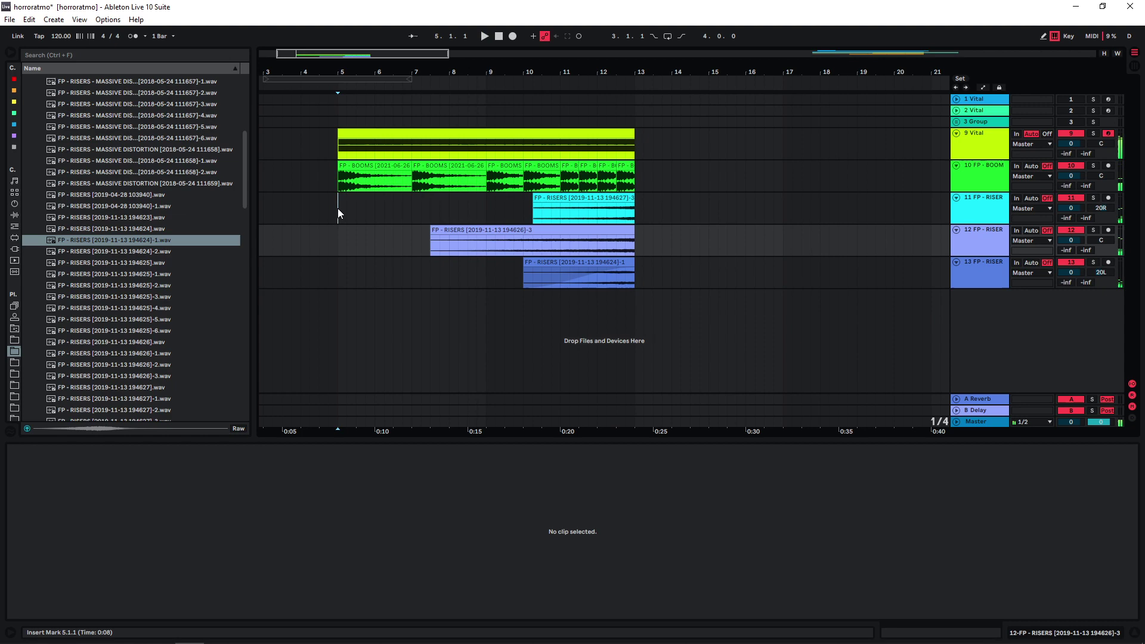
pyautogui.click(338, 213)
pyautogui.click(144, 277)
pyautogui.scroll(10, 120, 269)
pyautogui.click(89, 315)
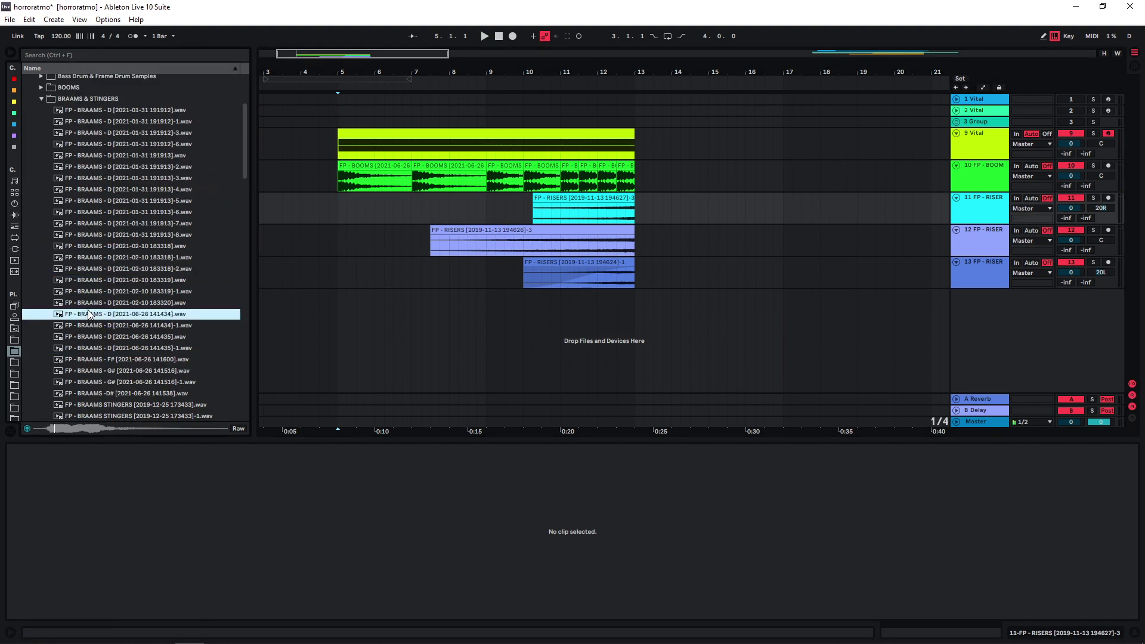
pyautogui.click(97, 337)
pyautogui.click(105, 316)
pyautogui.moveTo(100, 316); pyautogui.dragTo(413, 313)
# Step: Repeat the braam as three back-to-back two-bar clips from bar 7 to bar 13
pyautogui.moveTo(546, 296); pyautogui.dragTo(483, 300)
pyautogui.hotkey('ctrl', 'd')
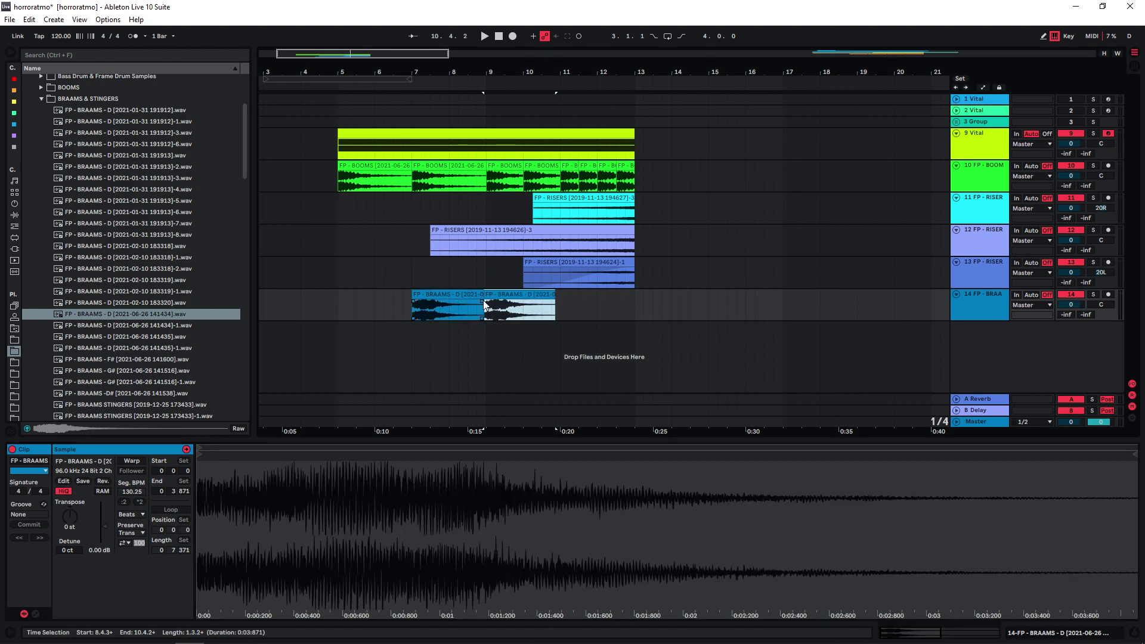
pyautogui.hotkey('ctrl', 'd')
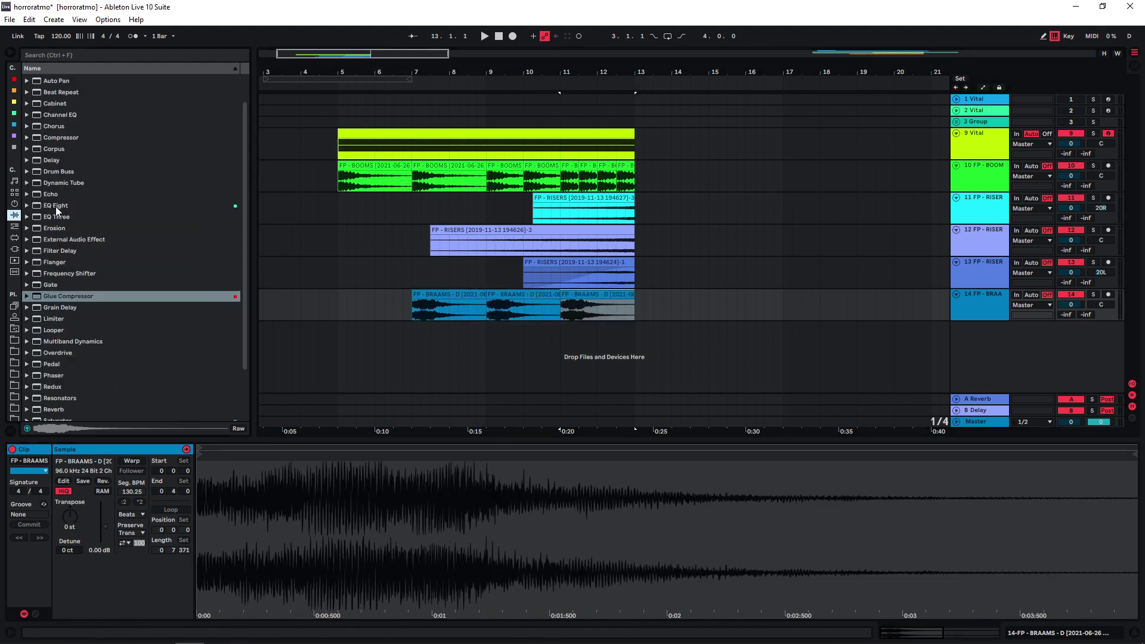
# Step: Add EQ Eight to the braam track with a band 1 low cut and band 8 high cut, and set the three clips' gain to -5.45 dB
pyautogui.moveTo(56, 206); pyautogui.dragTo(396, 302)
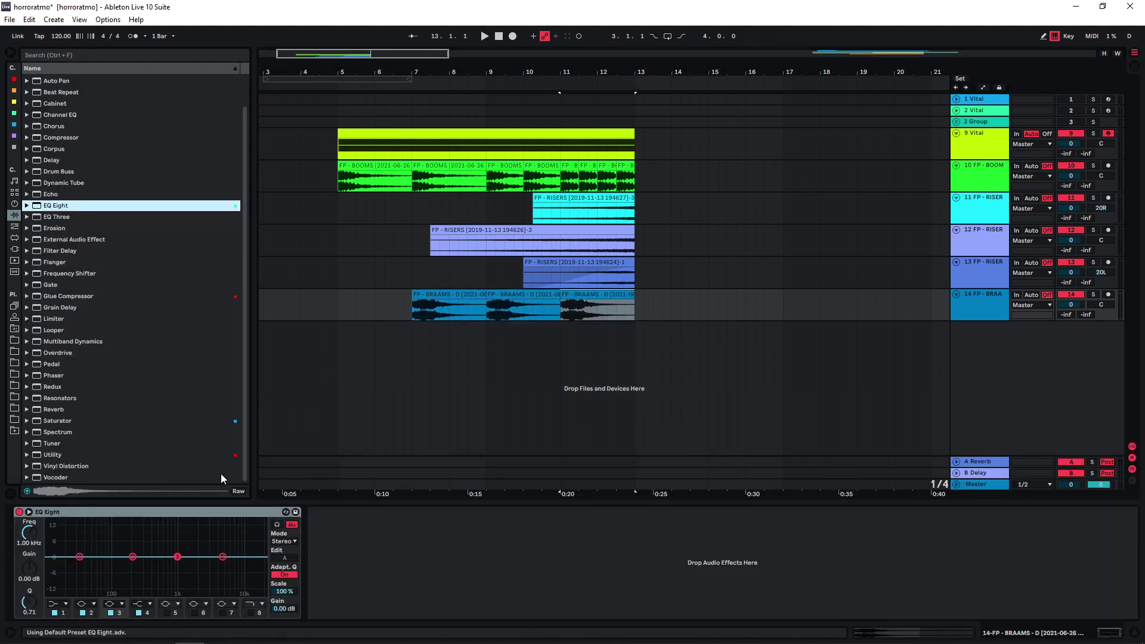
pyautogui.moveTo(104, 521); pyautogui.dragTo(104, 529)
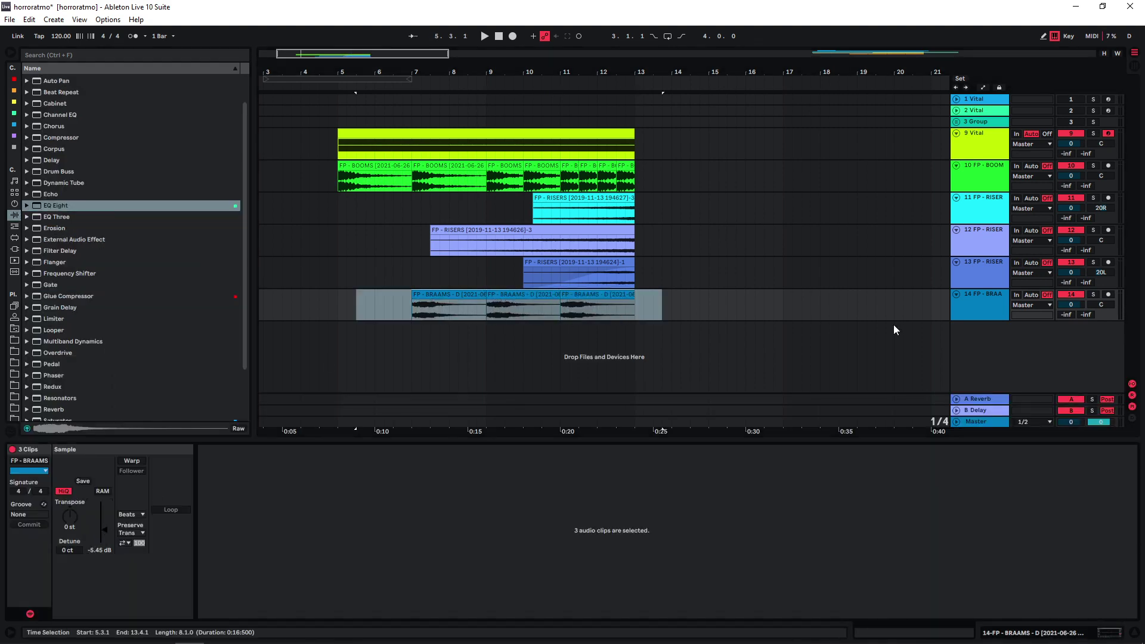
pyautogui.hotkey('shift', 'Tab')
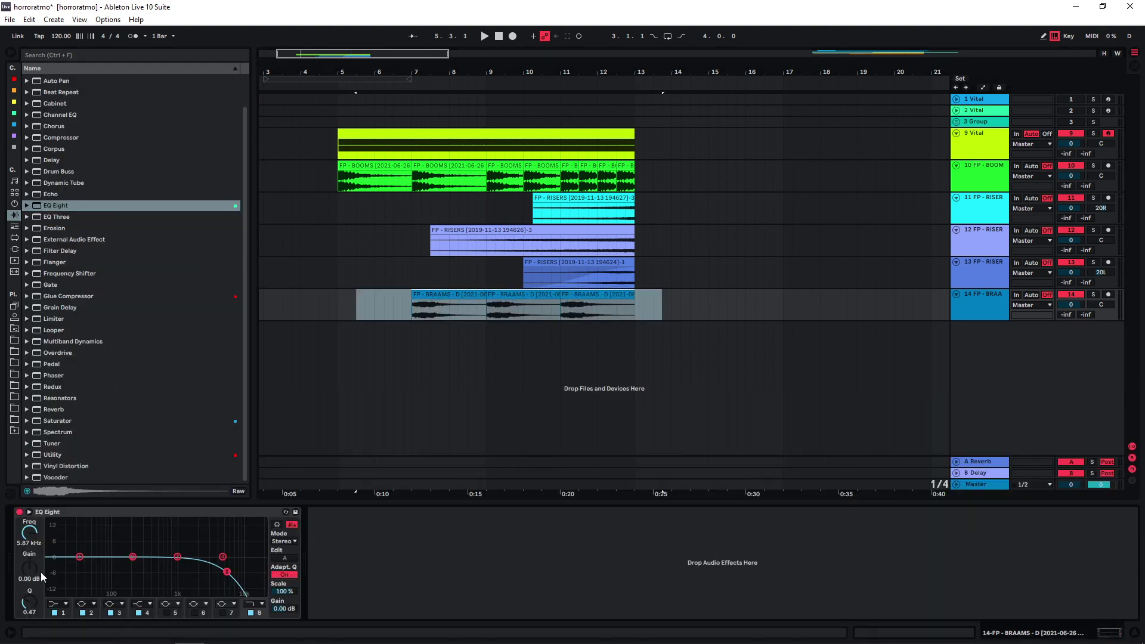
pyautogui.click(58, 603)
# Step: Solo the braam track, play it from bar 7 and lower the band 8 high cut to 843 Hz
pyautogui.click(413, 315)
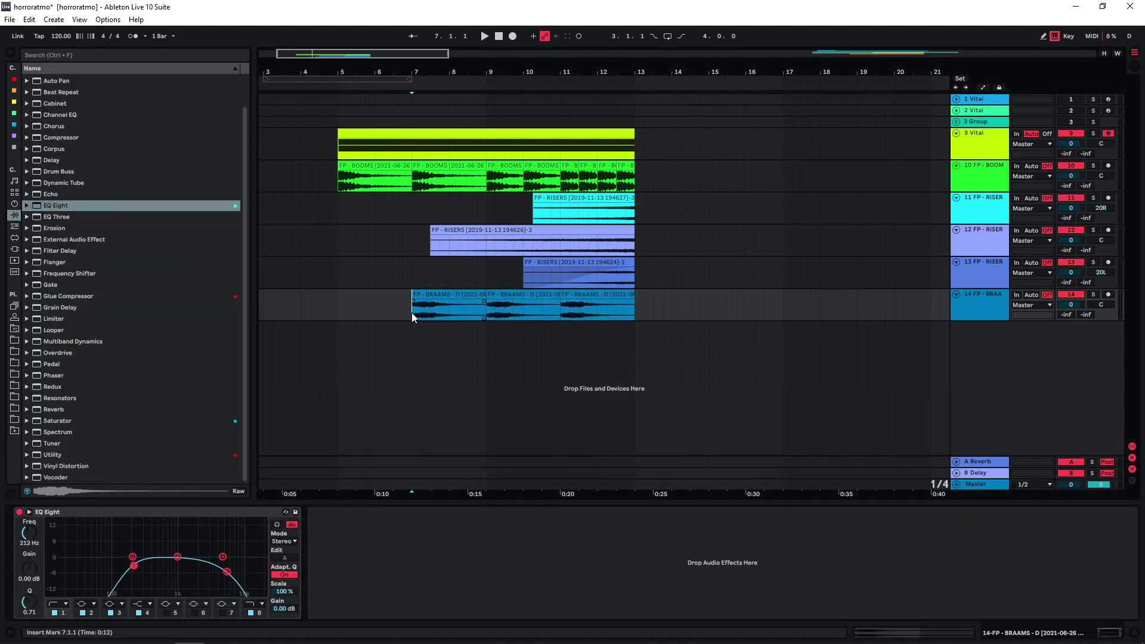
pyautogui.press('space')
pyautogui.click(1094, 295)
pyautogui.press('space')
pyautogui.press('space')
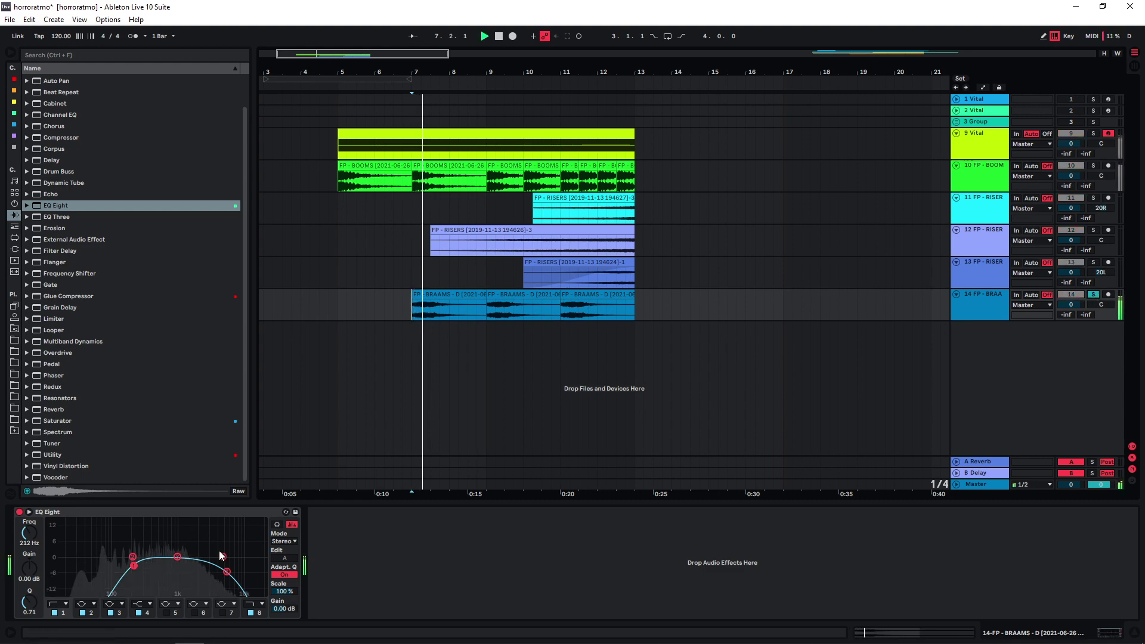
pyautogui.moveTo(227, 572); pyautogui.dragTo(174, 571)
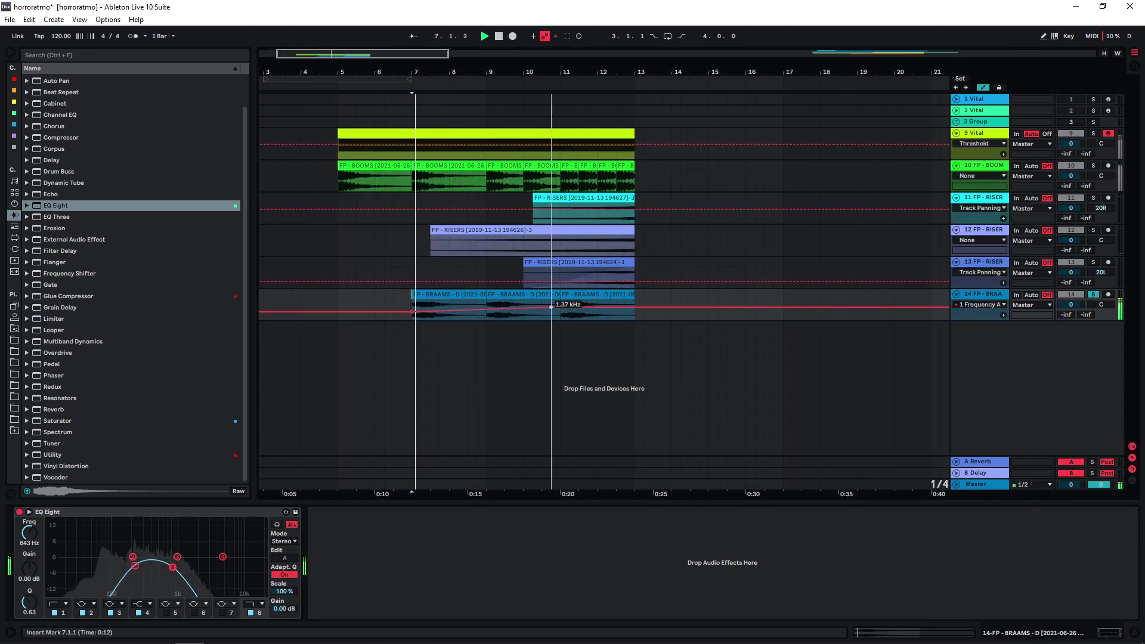
# Step: Automate EQ band 1 frequency from 2.18 kHz at bar 7 to 10.0 Hz at bar 13, and band 8 from 1.06 kHz to 22.0 kHz
pyautogui.moveTo(549, 309); pyautogui.dragTo(625, 319)
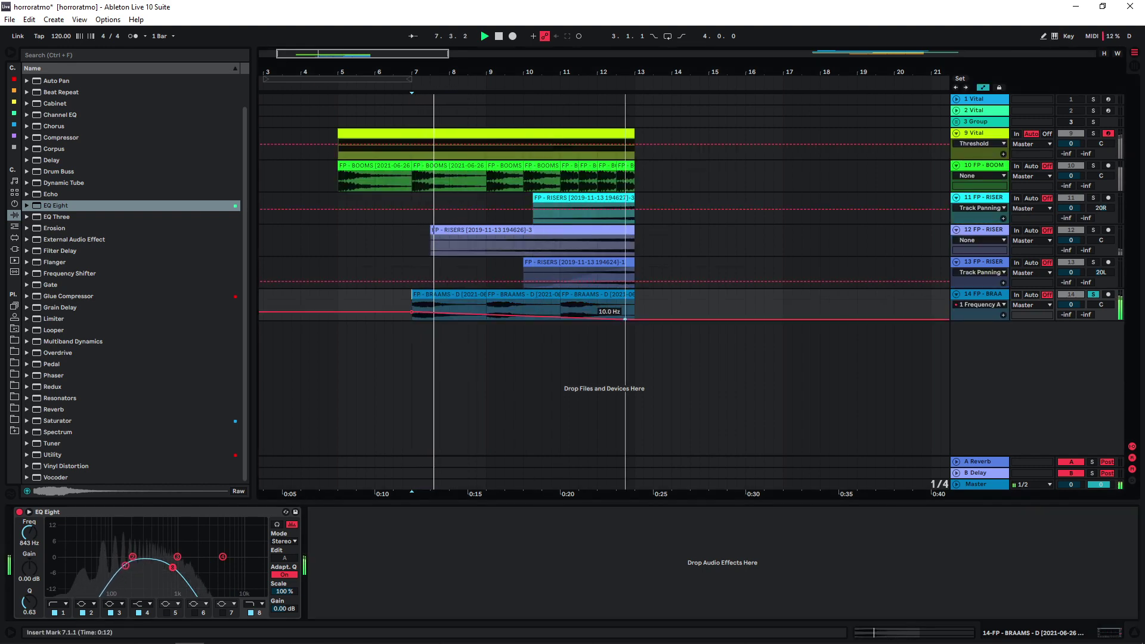
pyautogui.moveTo(411, 312); pyautogui.dragTo(412, 305)
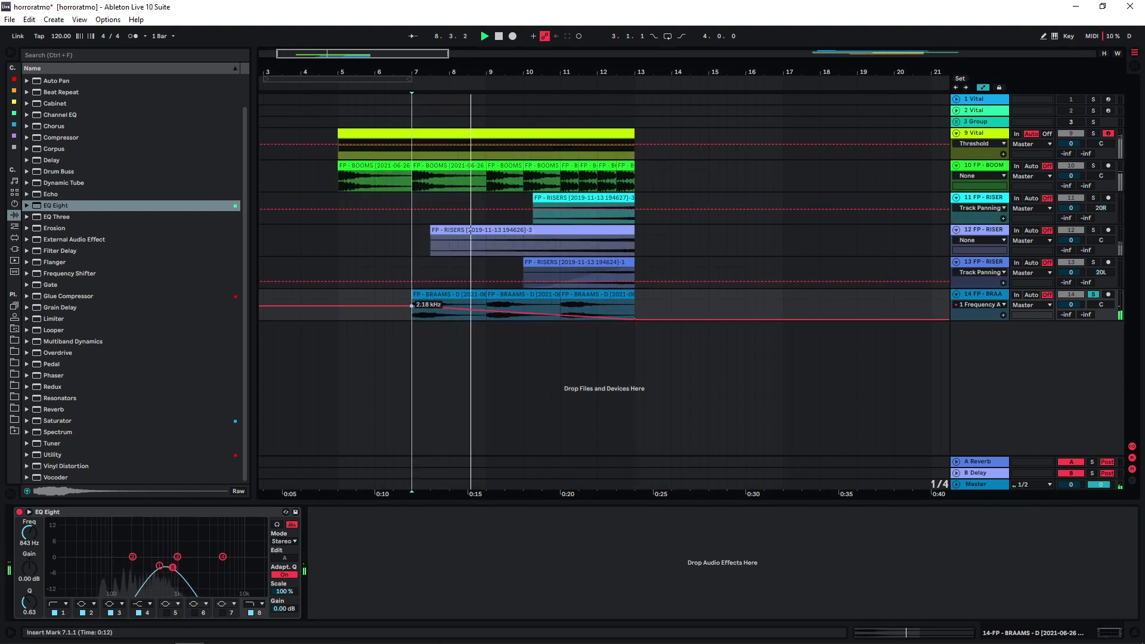
pyautogui.press('space')
pyautogui.press('space')
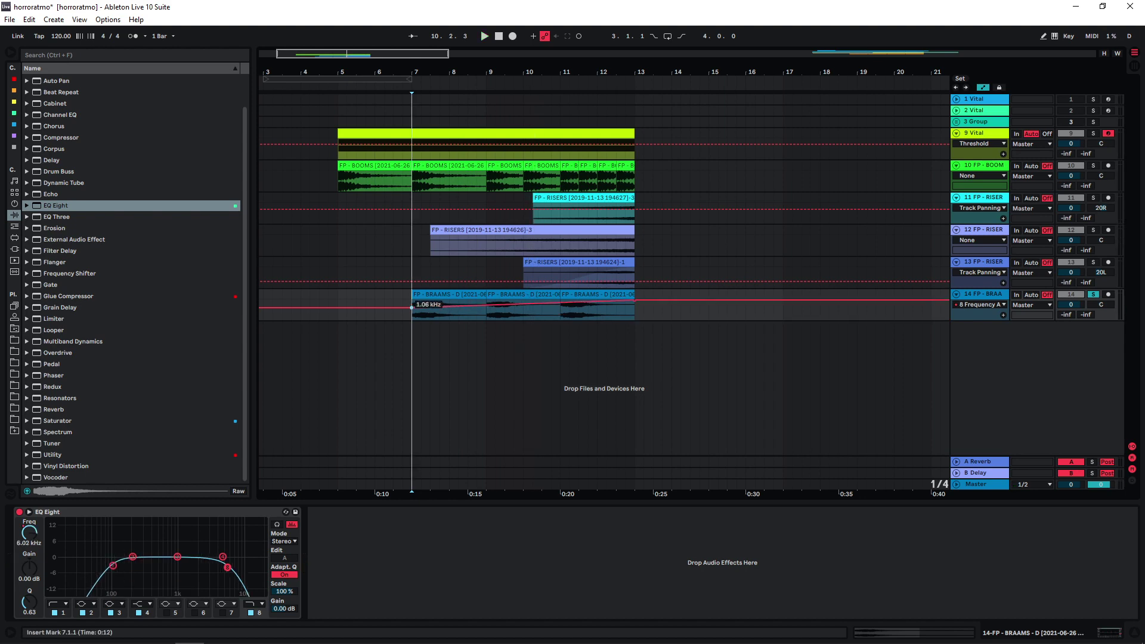
pyautogui.press('space')
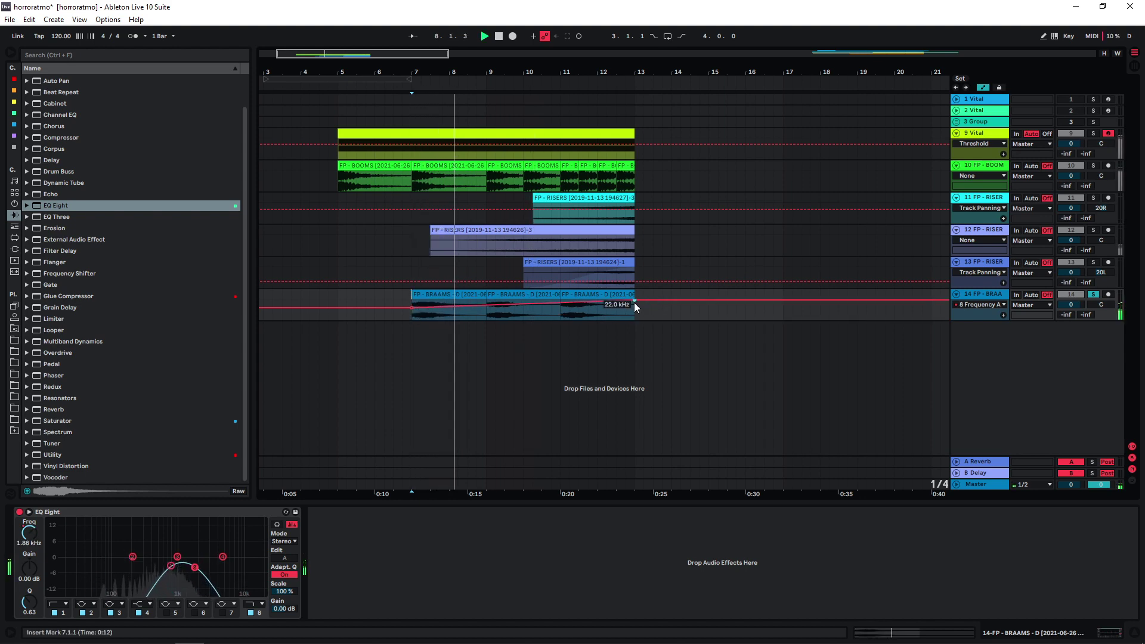
# Step: Unsolo the braam track, lower the band 1 automation's starting point at bar 7 and set its bar 13 point to 20.1 Hz
pyautogui.click(1092, 295)
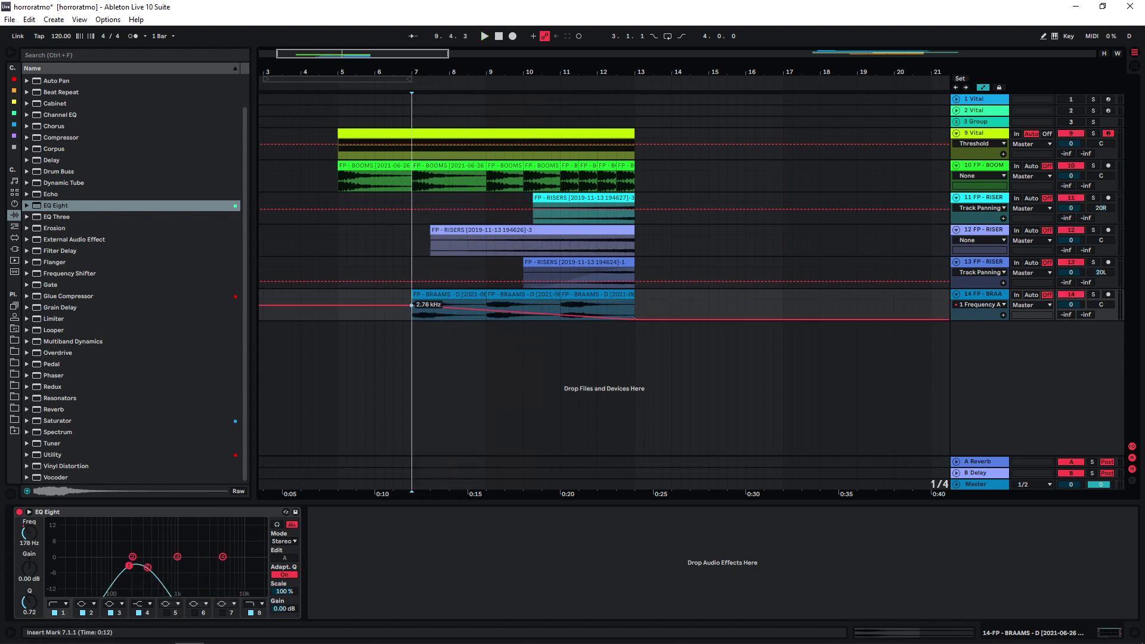
pyautogui.press('space')
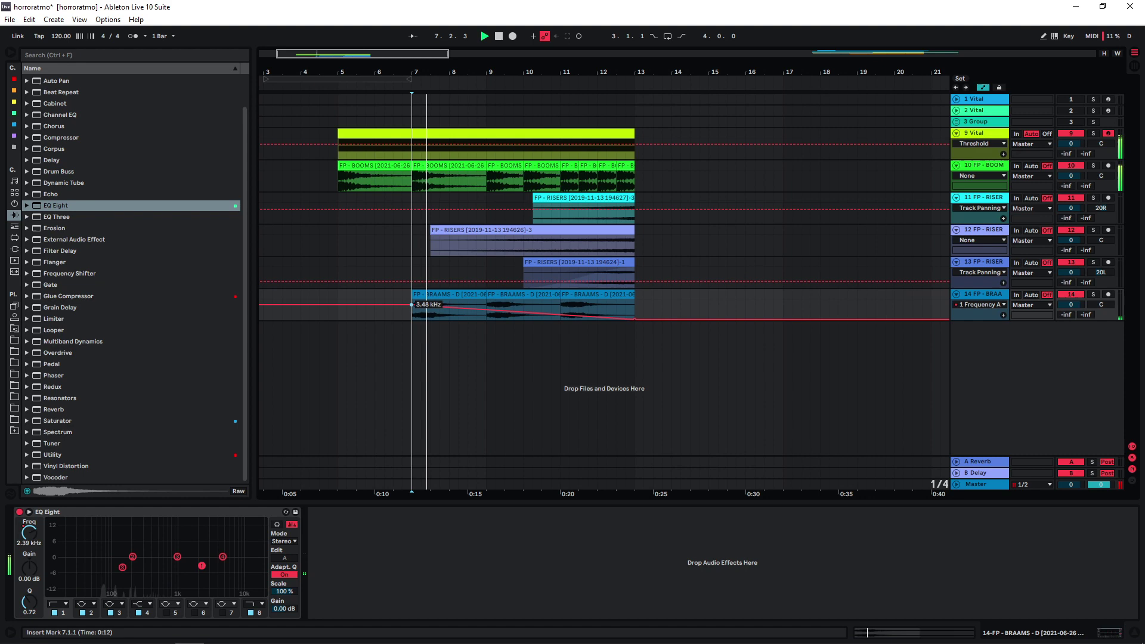
pyautogui.moveTo(412, 304); pyautogui.dragTo(411, 310)
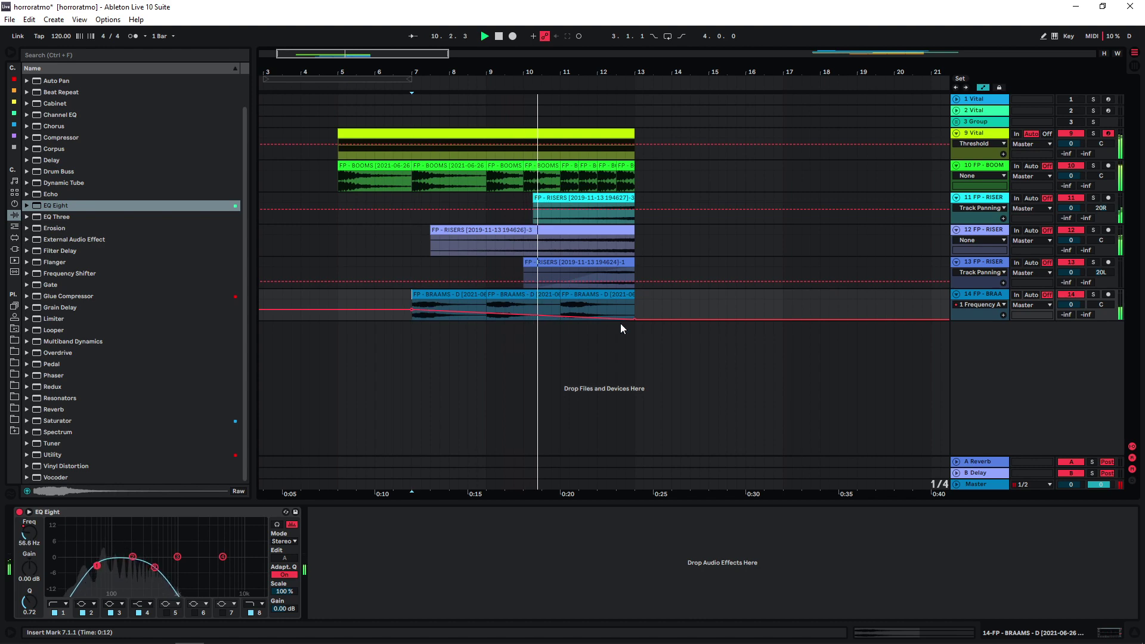
pyautogui.moveTo(635, 319)
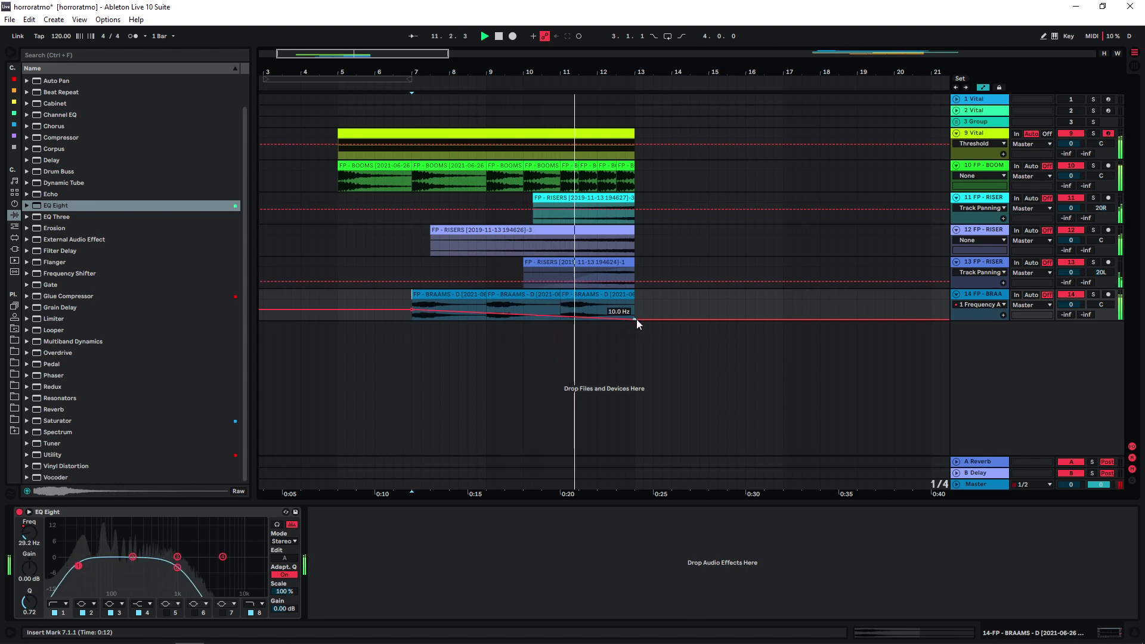
pyautogui.moveTo(636, 320); pyautogui.dragTo(637, 317)
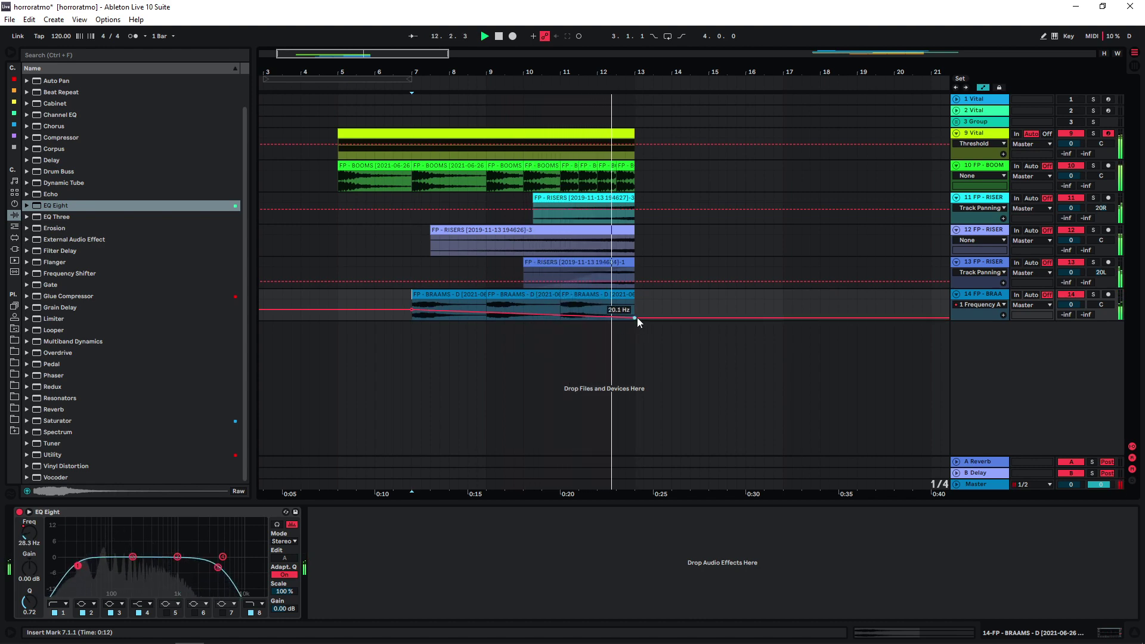
pyautogui.press('space')
# Step: Shorten the last braam clip to one bar, duplicate it to fill up to bar 13, and audition the ending
pyautogui.moveTo(633, 295); pyautogui.dragTo(598, 296)
pyautogui.hotkey('ctrl', 'd')
pyautogui.click(590, 306)
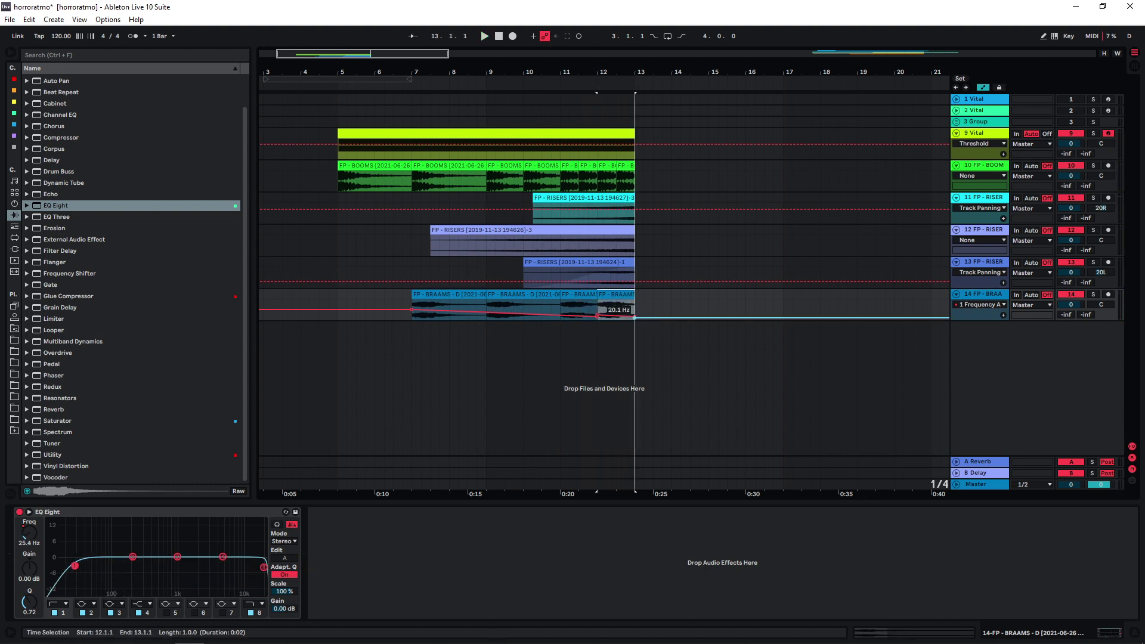
pyautogui.press('space')
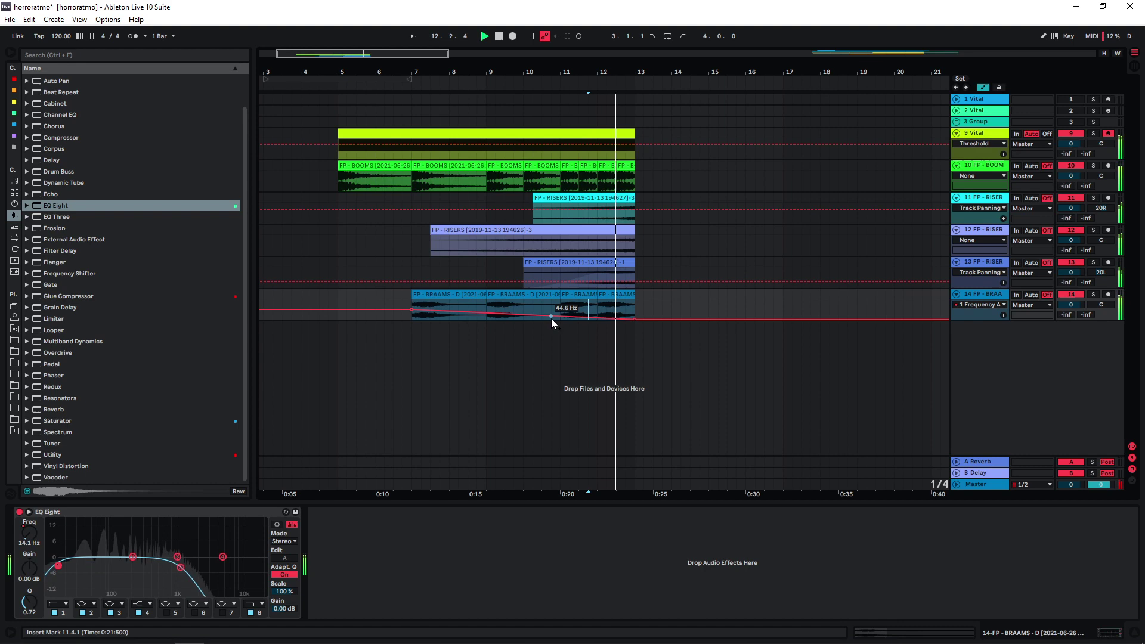
pyautogui.press('space')
# Step: Extend the last boom and braam clips past bar 13, set the boom clips' gain to -2.13 dB and play from bar 5
pyautogui.press('space')
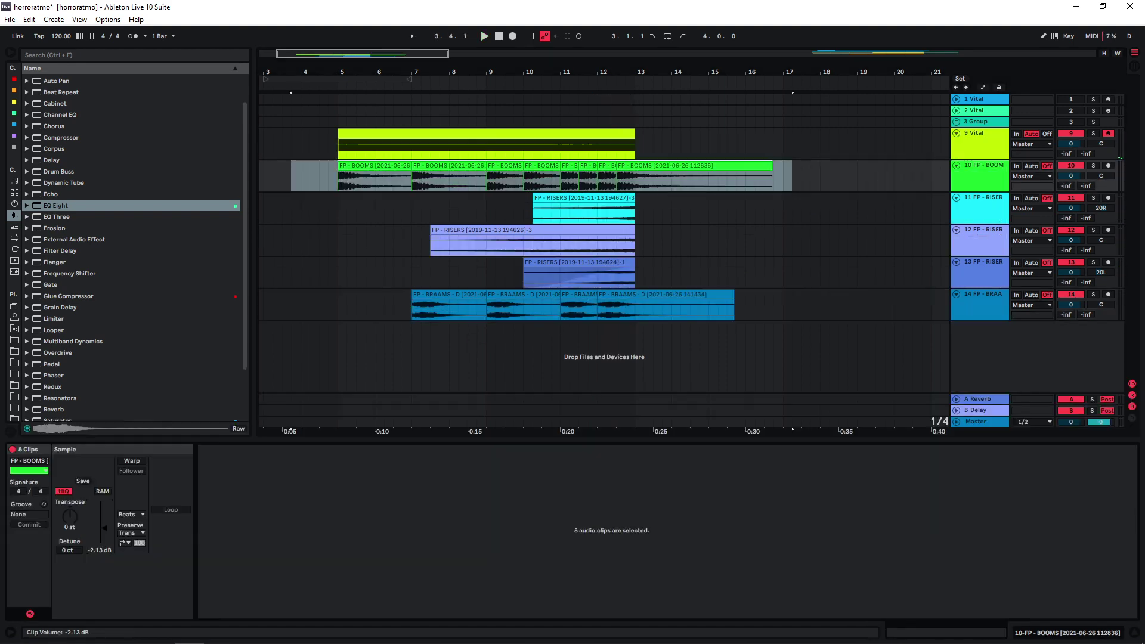
pyautogui.click(336, 177)
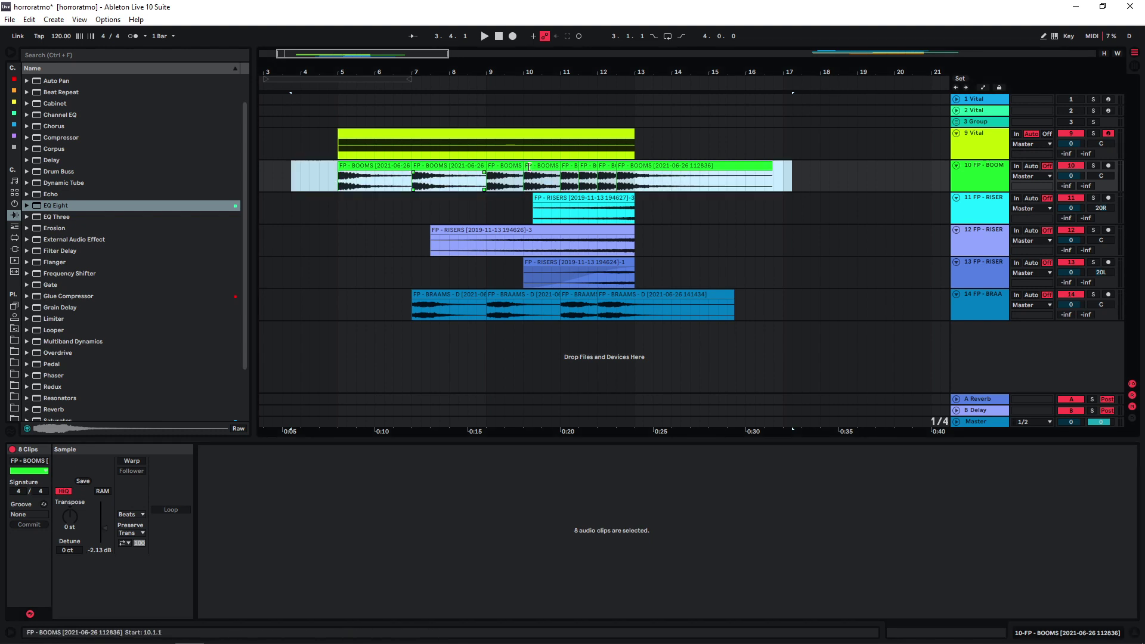
pyautogui.press('space')
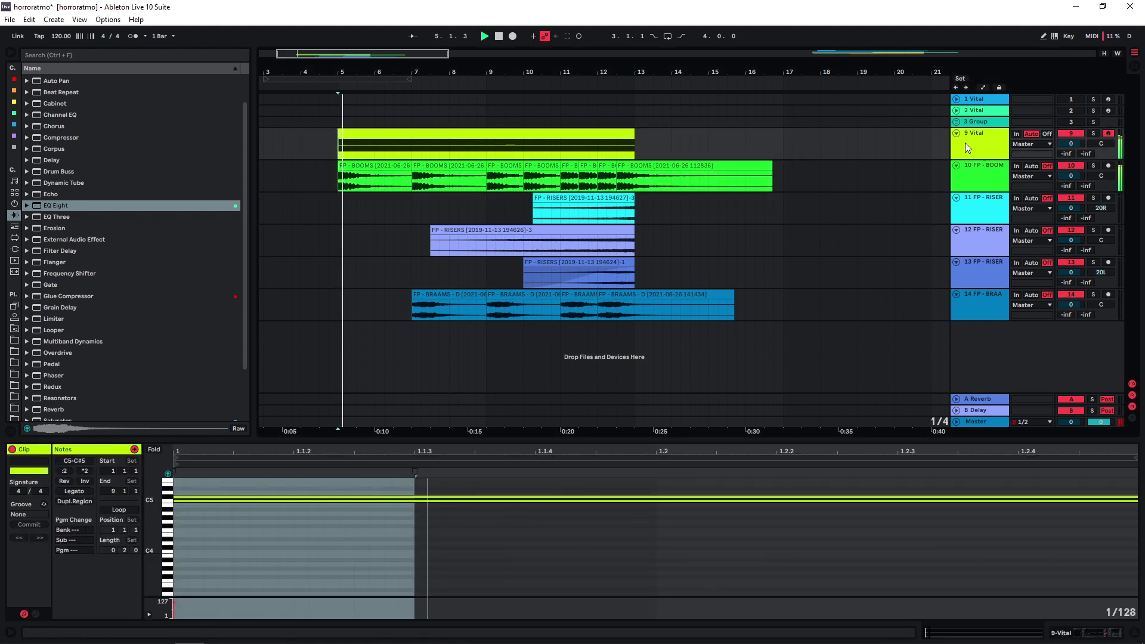